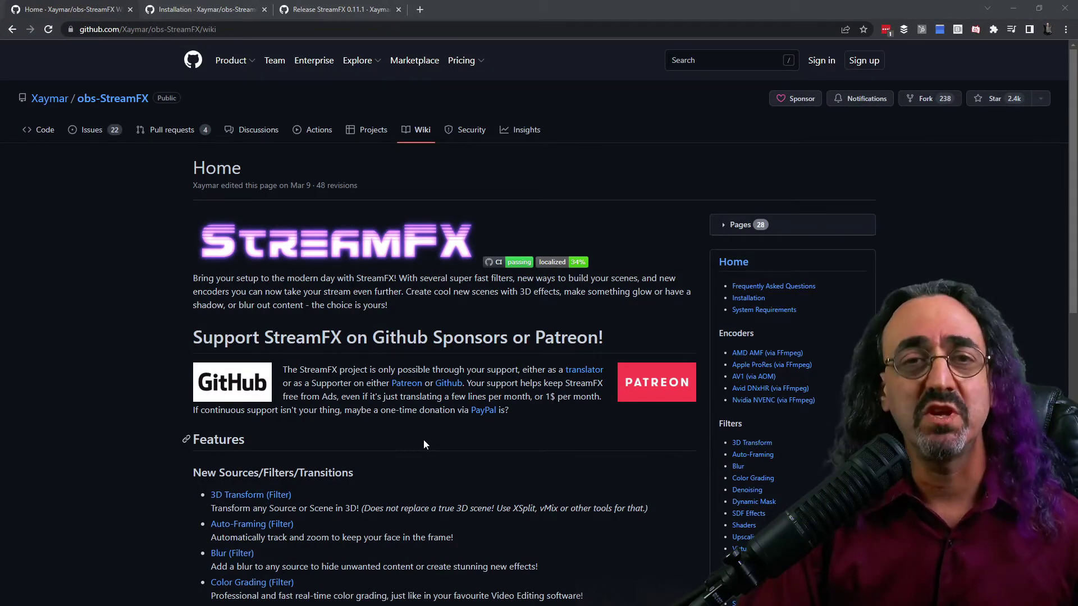
Scroll through the StreamFX wiki feature list, covering 3D Transform and the AV1 and ProRes encoders
{"action": "scroll", "coordinate": [423, 440], "scroll_direction": "down", "scroll_amount": 7}
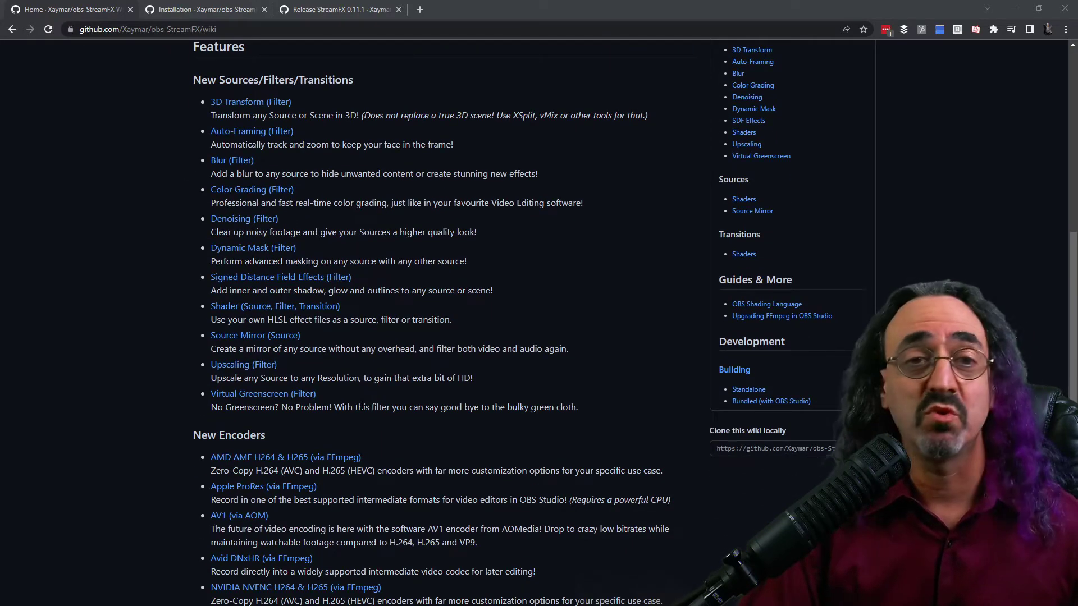
{"action": "scroll", "coordinate": [363, 413], "scroll_direction": "up", "scroll_amount": 4}
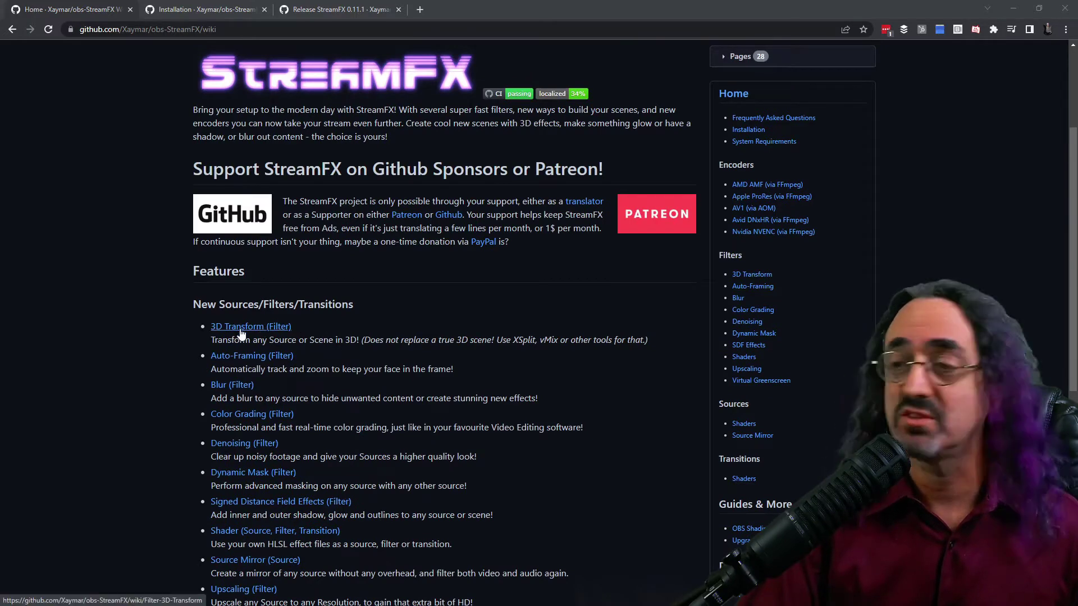
{"action": "scroll", "coordinate": [365, 379], "scroll_direction": "up", "scroll_amount": 3}
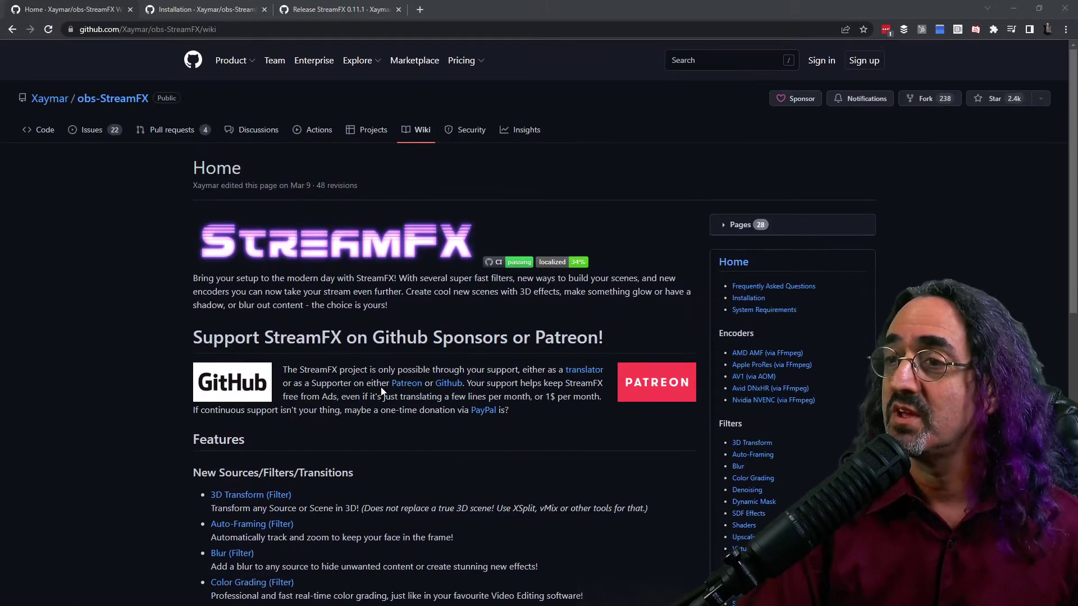
{"action": "left_click", "coordinate": [223, 5]}
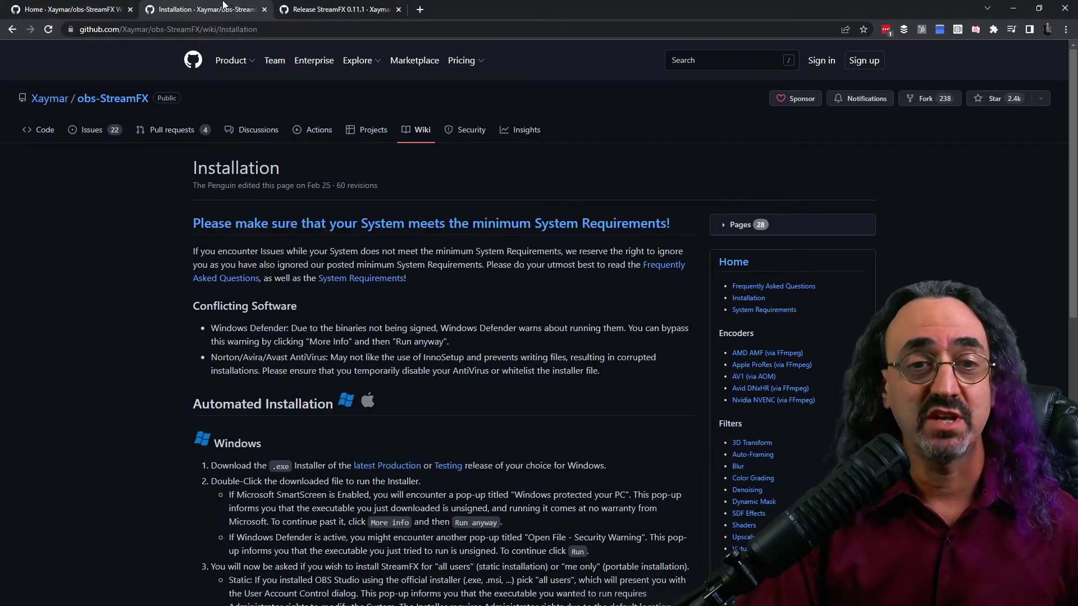
{"action": "scroll", "coordinate": [443, 336], "scroll_direction": "down", "scroll_amount": 4}
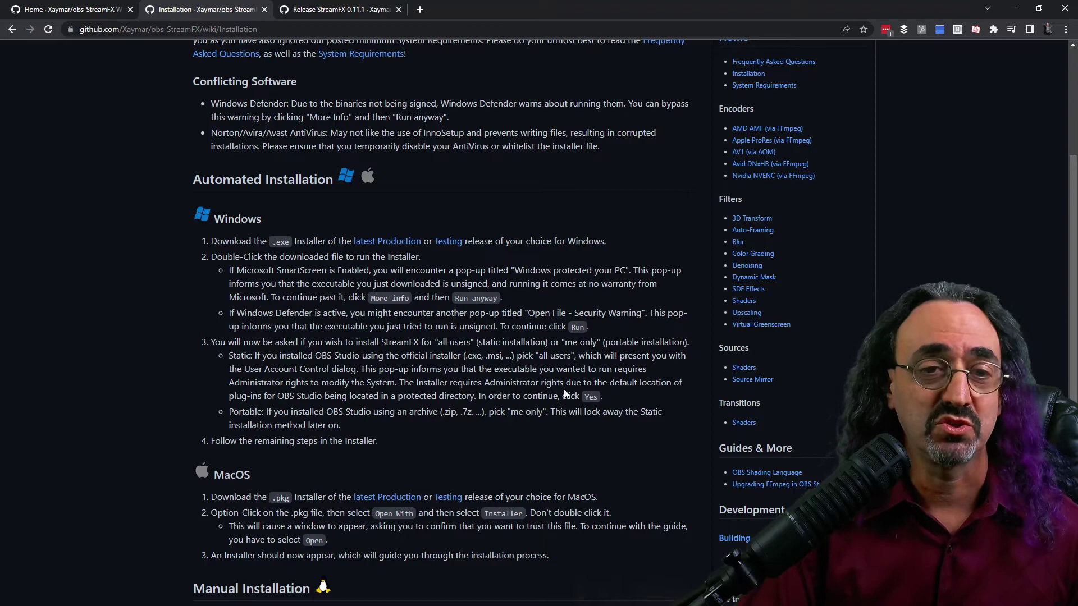
{"action": "scroll", "coordinate": [480, 369], "scroll_direction": "up", "scroll_amount": 4}
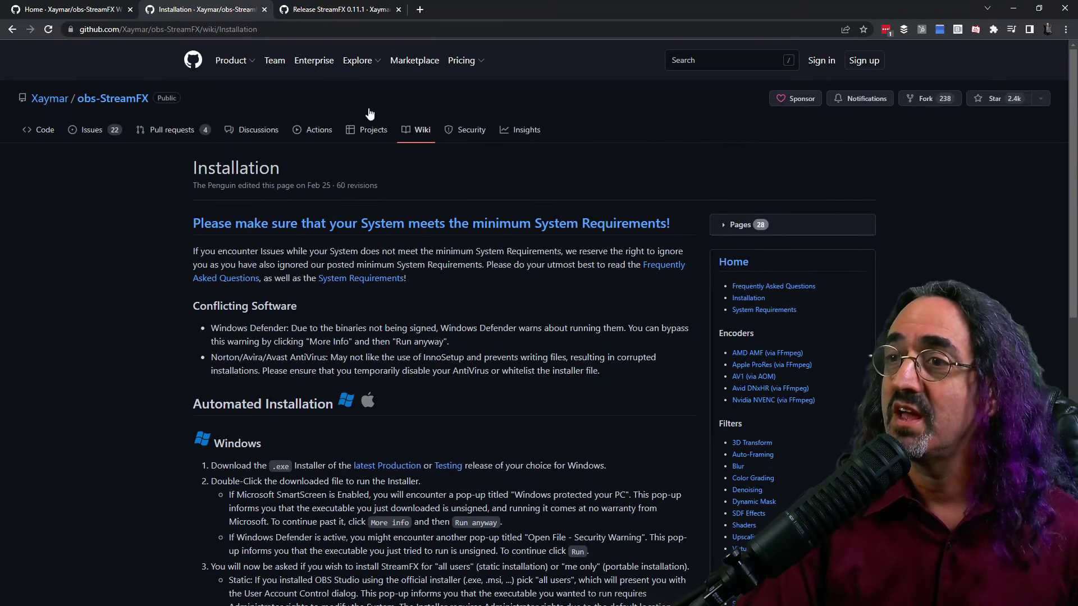
Bring up the StreamFX 0.11.1 release page and scroll to its Assets download list
{"action": "left_click", "coordinate": [360, 6]}
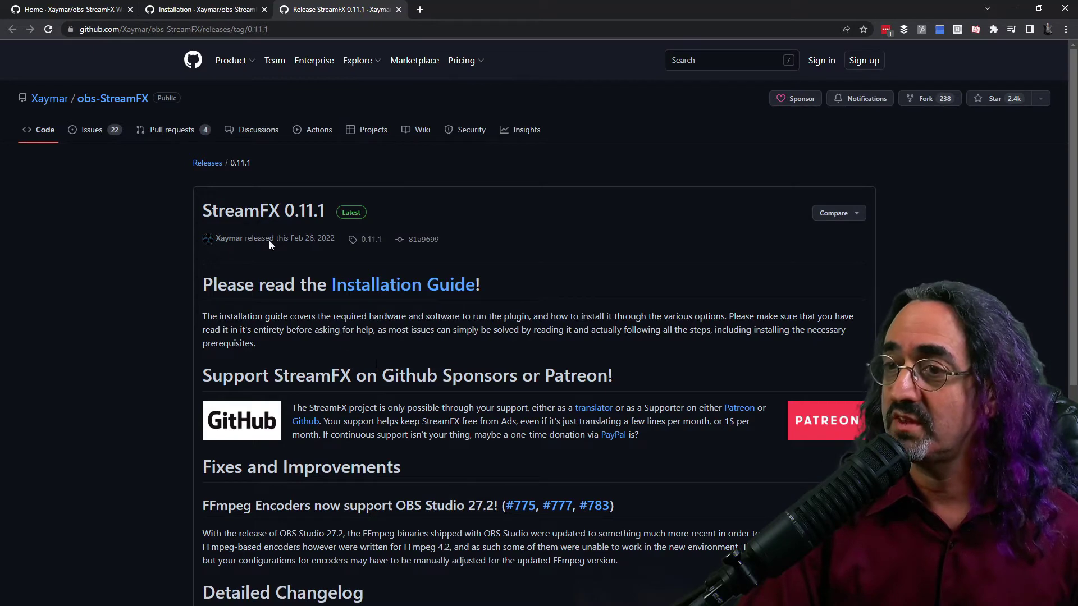
{"action": "scroll", "coordinate": [397, 364], "scroll_direction": "down", "scroll_amount": 6}
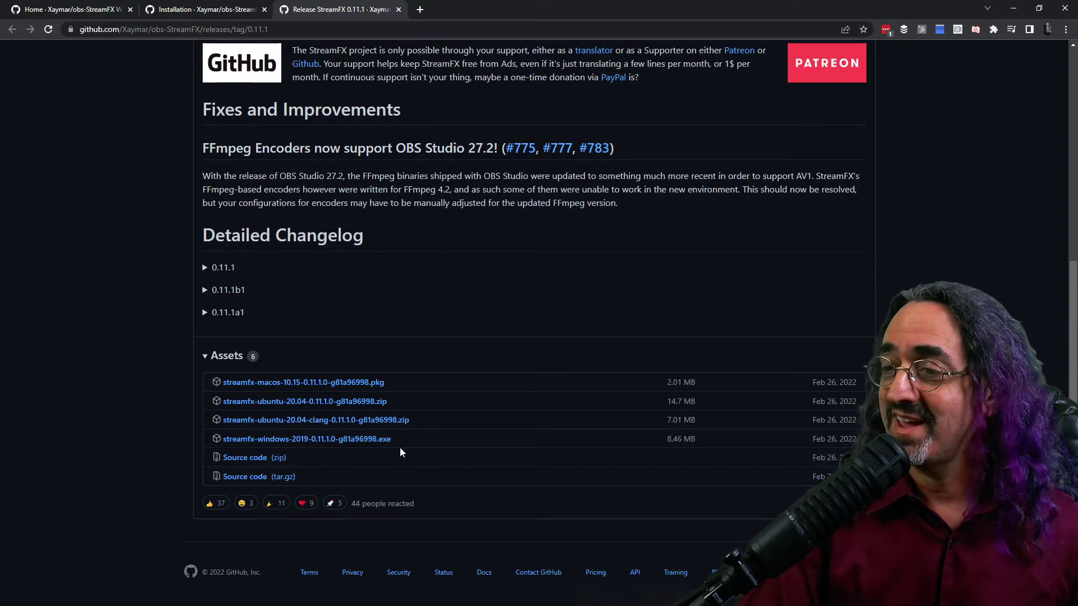
{"action": "scroll", "coordinate": [395, 425], "scroll_direction": "up", "scroll_amount": 4}
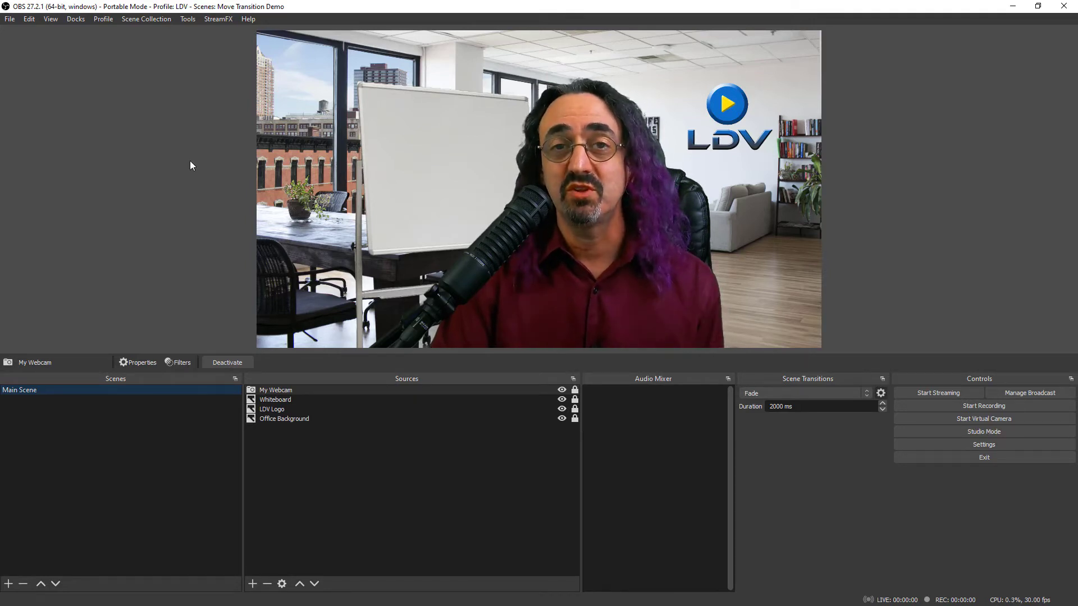
Check the StreamFX menu, move My Webcam to the right and relock it, then review the Whiteboard properties
{"action": "left_click", "coordinate": [228, 23]}
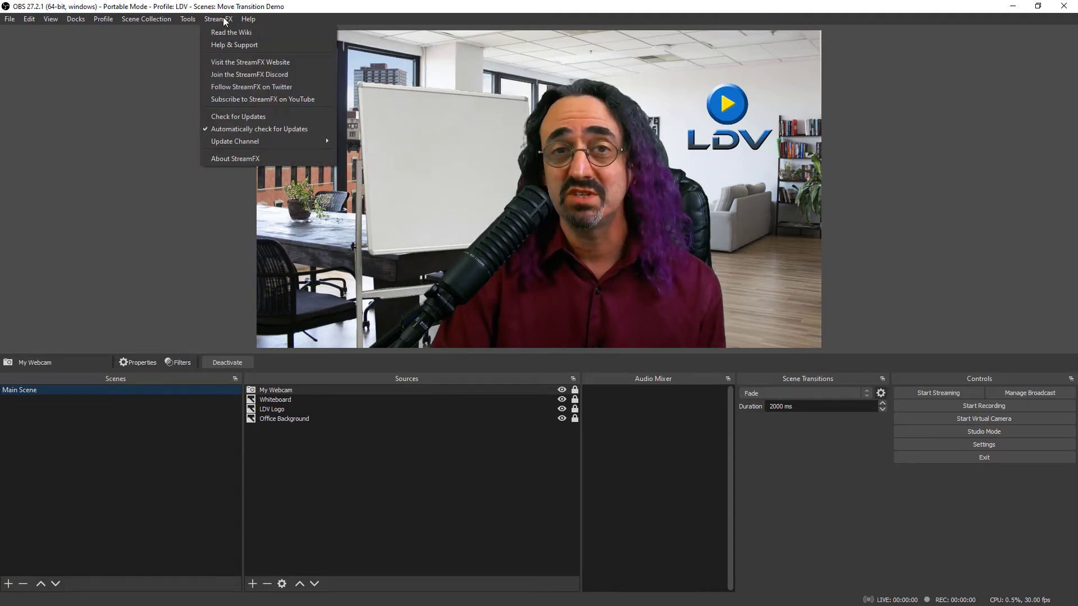
{"action": "left_click", "coordinate": [224, 21]}
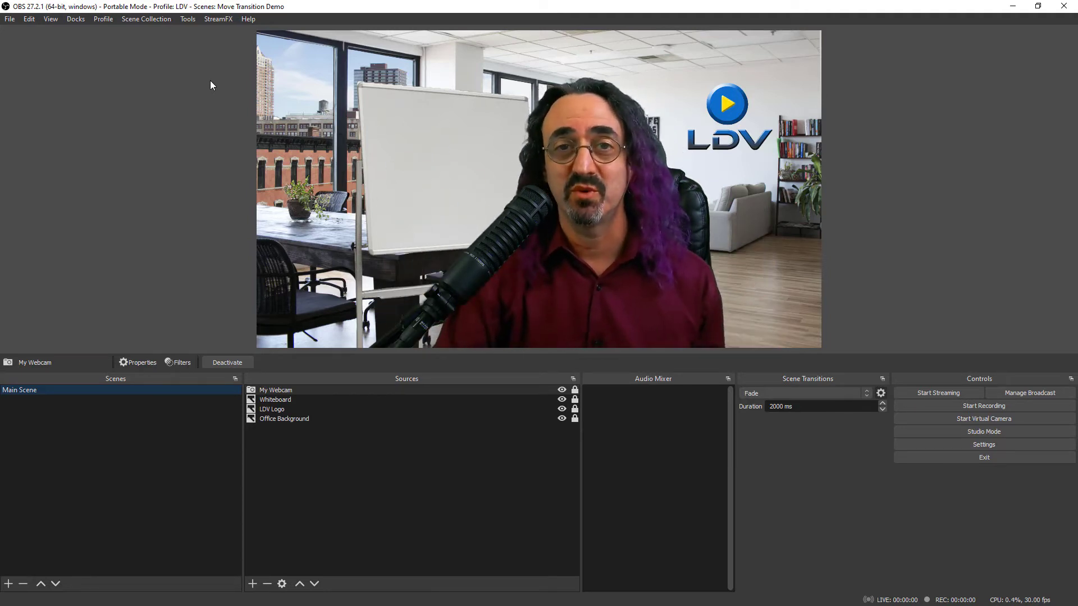
{"action": "left_click", "coordinate": [542, 390]}
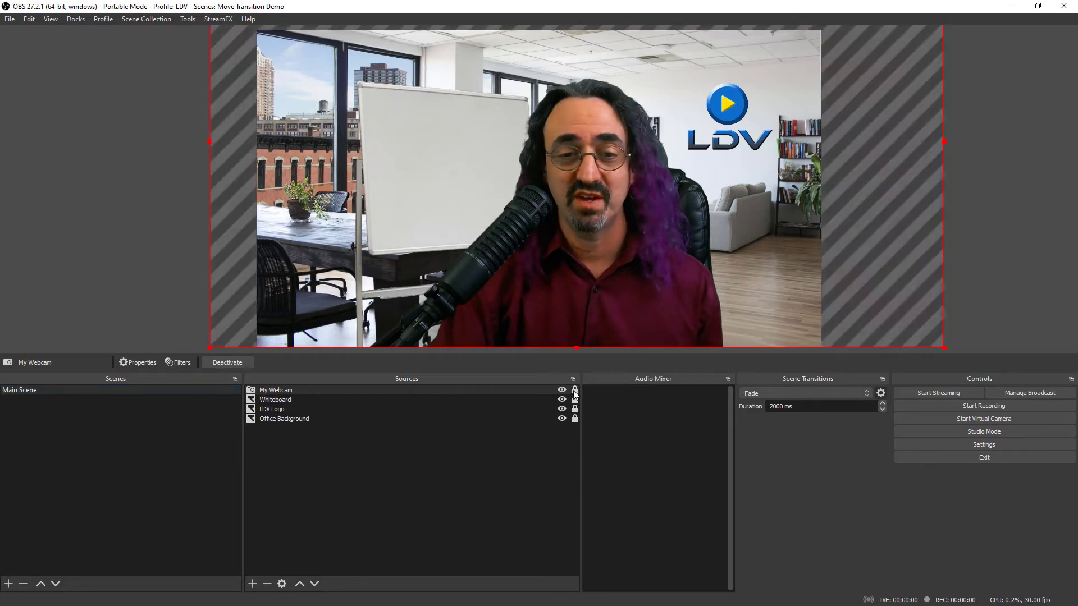
{"action": "left_click", "coordinate": [575, 389]}
{"action": "left_click_drag", "start_coordinate": [580, 270], "coordinate": [695, 270]}
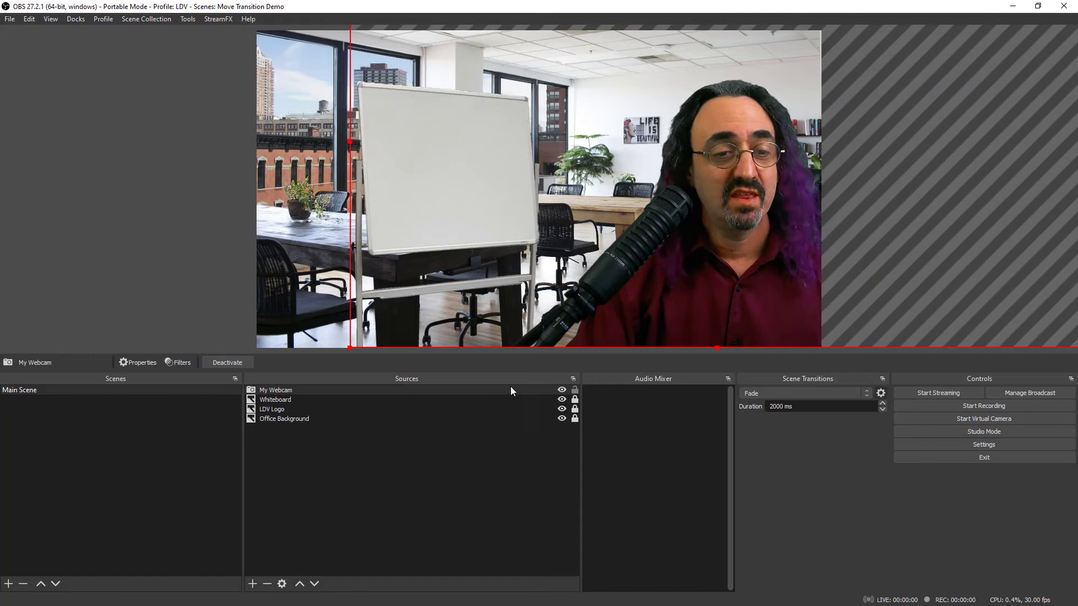
{"action": "left_click", "coordinate": [575, 389]}
{"action": "double_click", "coordinate": [513, 400]}
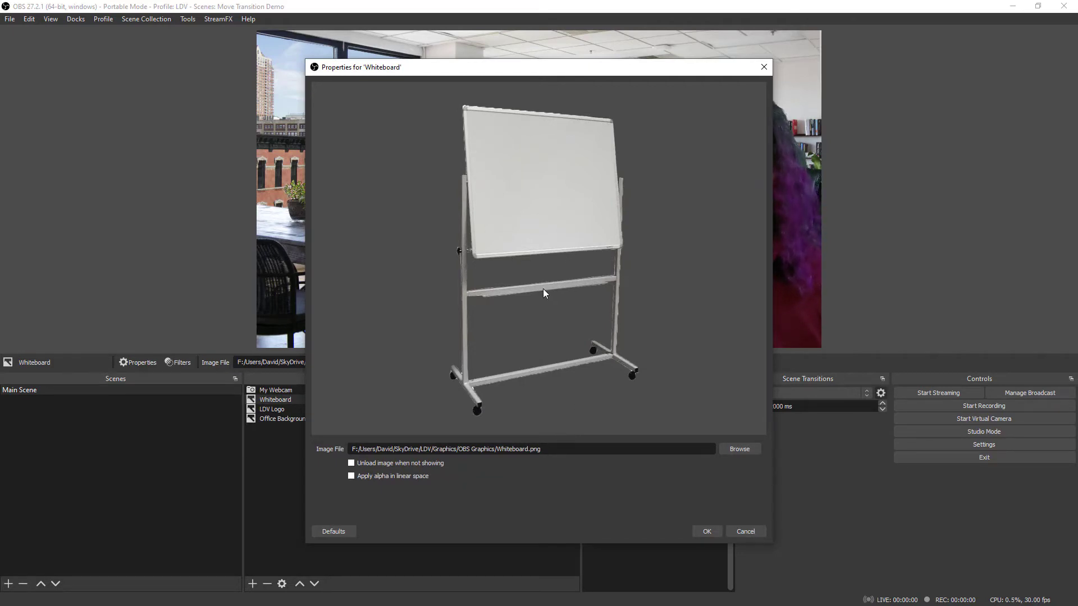
{"action": "left_click", "coordinate": [707, 532]}
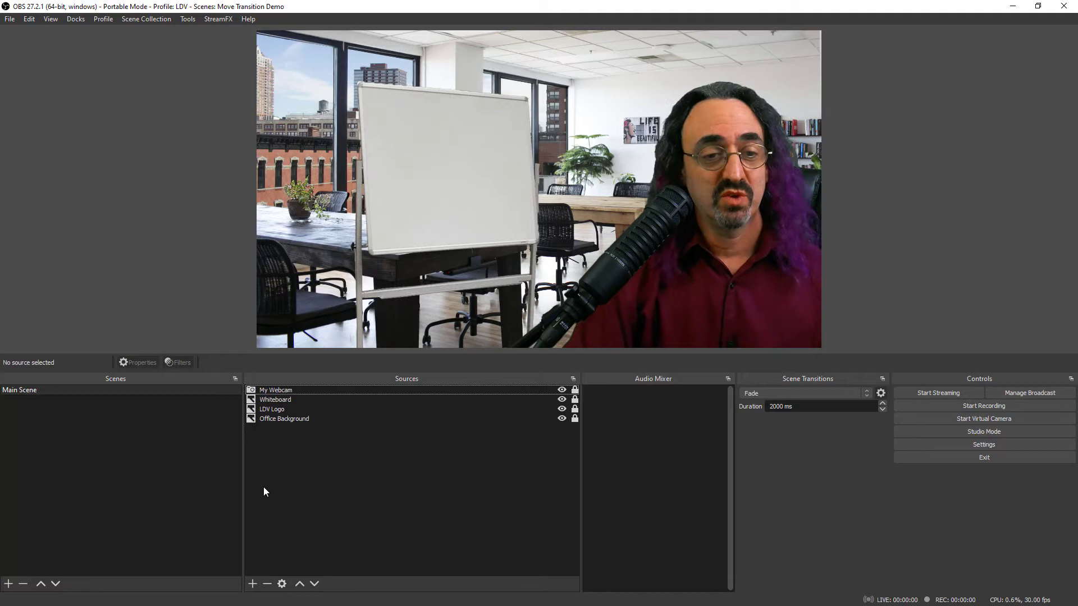
Add a Display Capture source named Monitor 2 that captures Display 2
{"action": "left_click", "coordinate": [252, 583]}
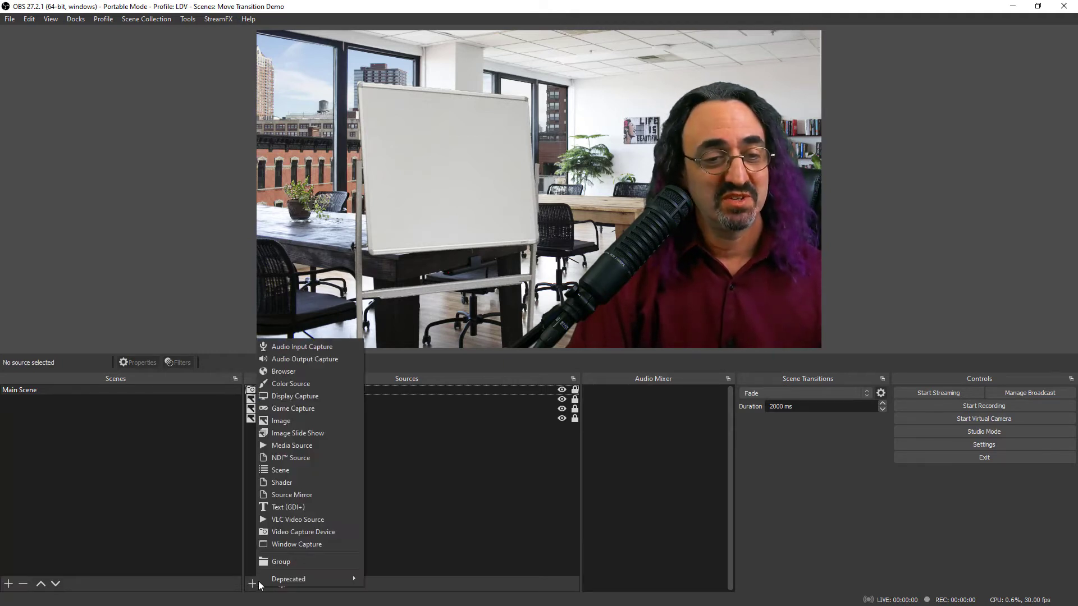
{"action": "left_click", "coordinate": [306, 396]}
{"action": "type", "text": "Mo"}
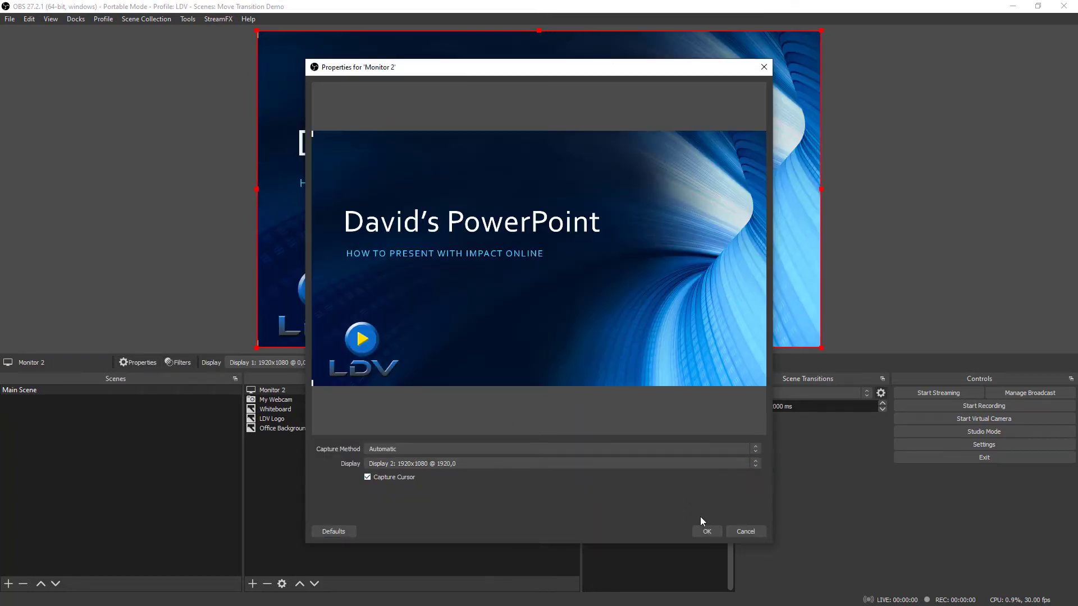
{"action": "left_click", "coordinate": [706, 534]}
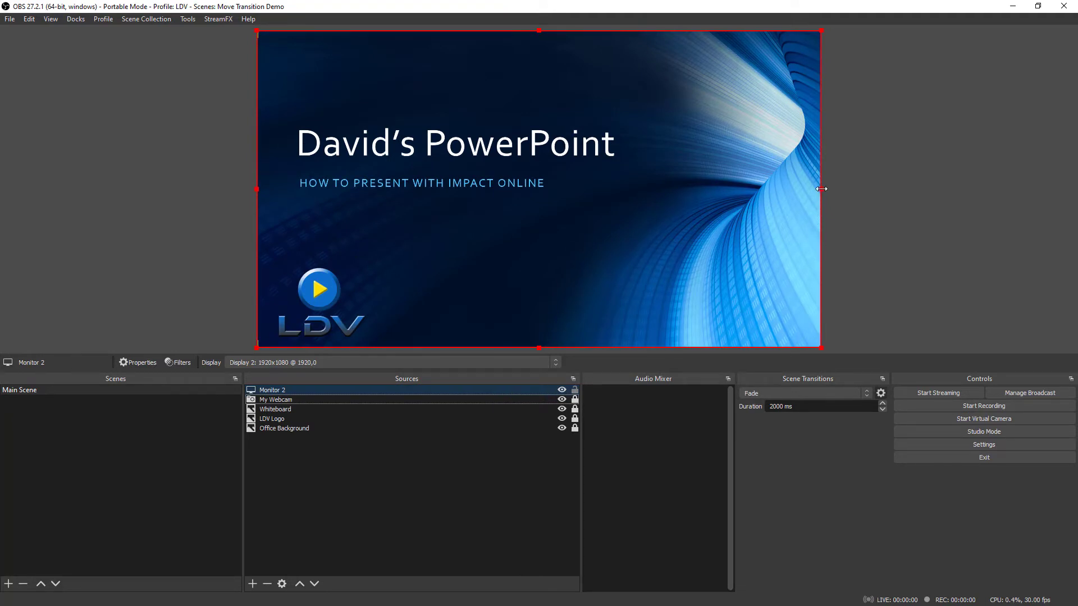
Shrink the Monitor 2 capture and fit it roughly over the whiteboard, then lock it
{"action": "left_click_drag", "start_coordinate": [821, 189], "coordinate": [585, 122]}
{"action": "left_click_drag", "start_coordinate": [539, 200], "coordinate": [621, 254]}
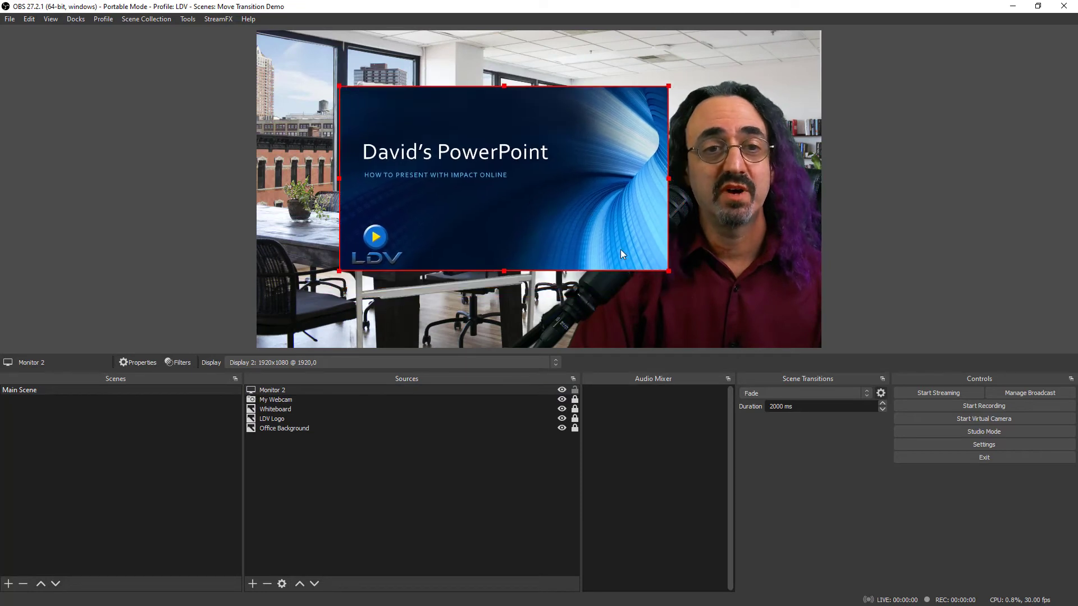
{"action": "left_click_drag", "start_coordinate": [667, 179], "coordinate": [550, 191]}
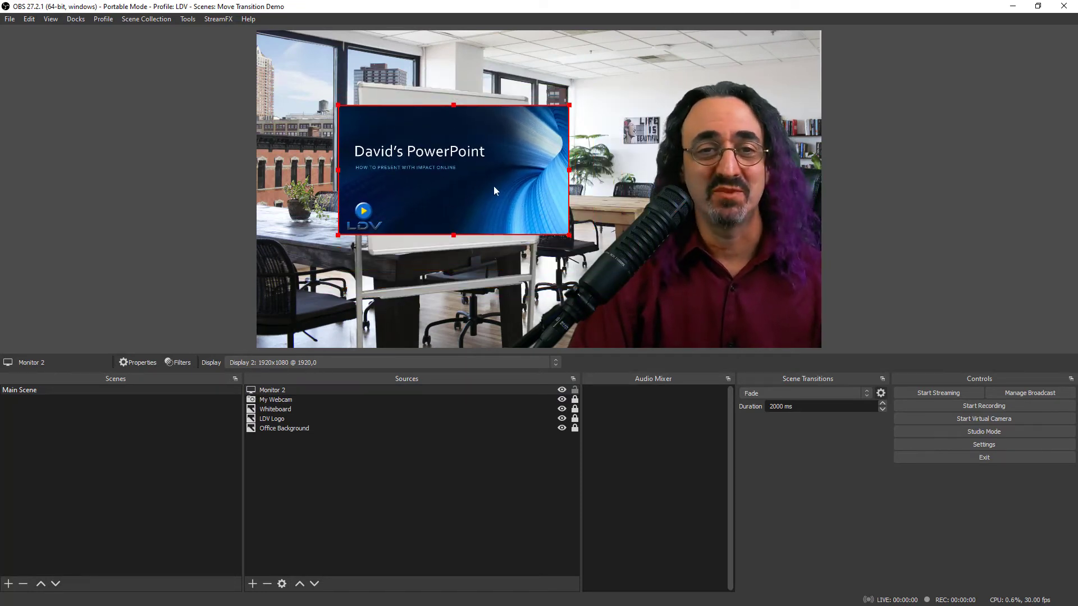
{"action": "left_click_drag", "start_coordinate": [436, 172], "coordinate": [452, 150]}
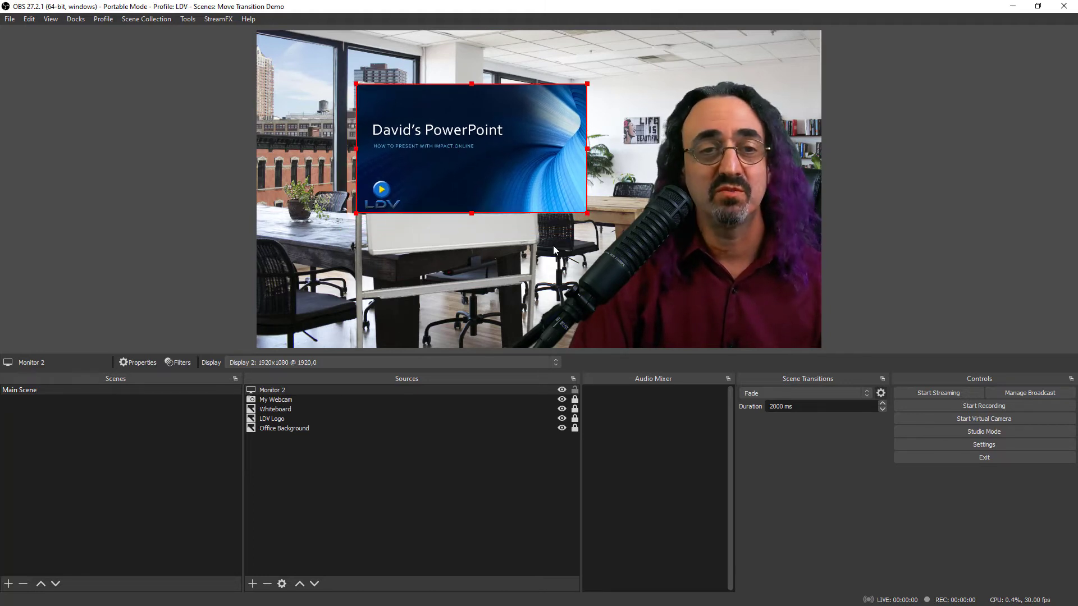
{"action": "left_click_drag", "start_coordinate": [587, 214], "coordinate": [536, 250]}
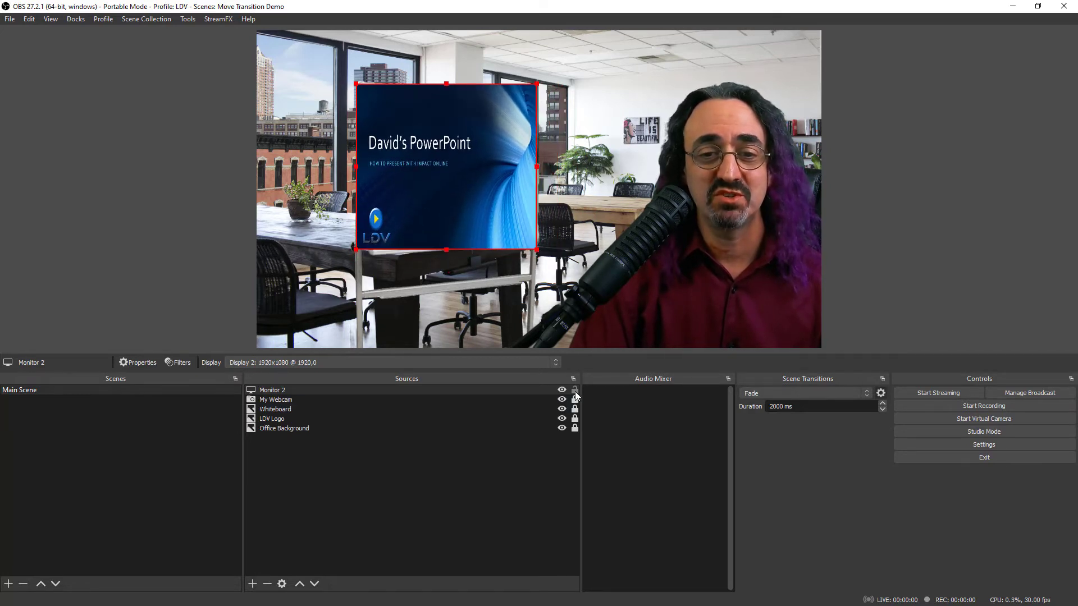
{"action": "left_click", "coordinate": [575, 391]}
{"action": "left_click", "coordinate": [501, 420]}
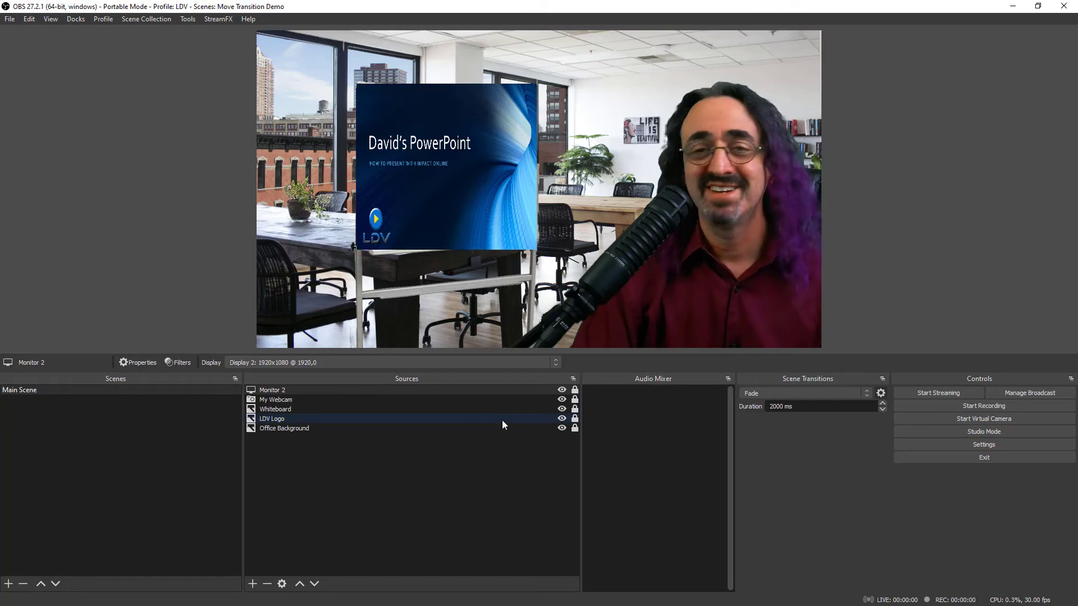
Unlock Monitor 2, shift it up and enlarge it to cover the whiteboard, then relock it
{"action": "left_click", "coordinate": [493, 428]}
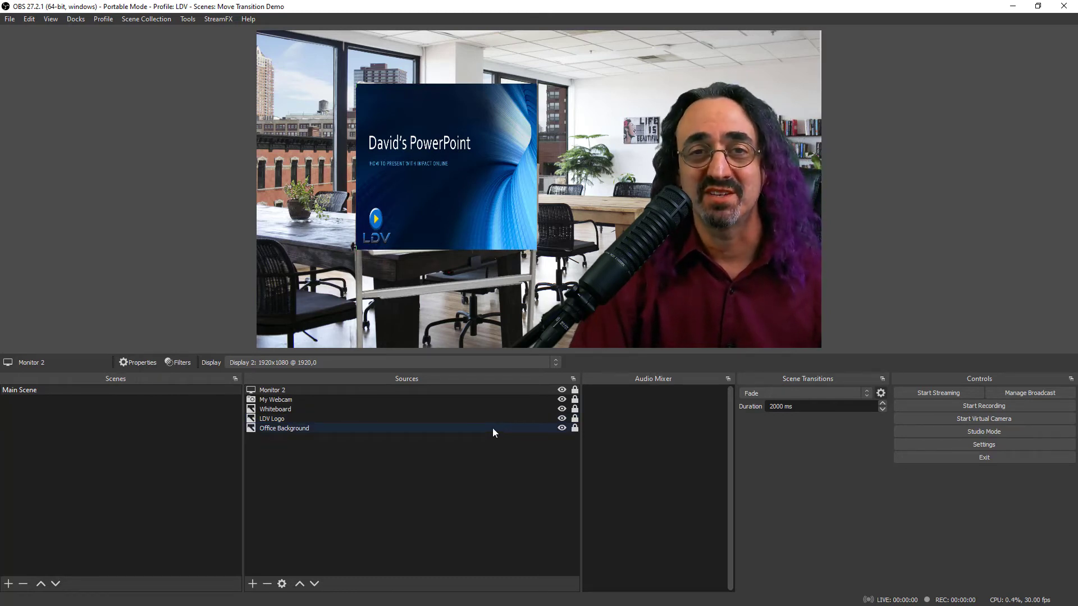
{"action": "left_click", "coordinate": [463, 201]}
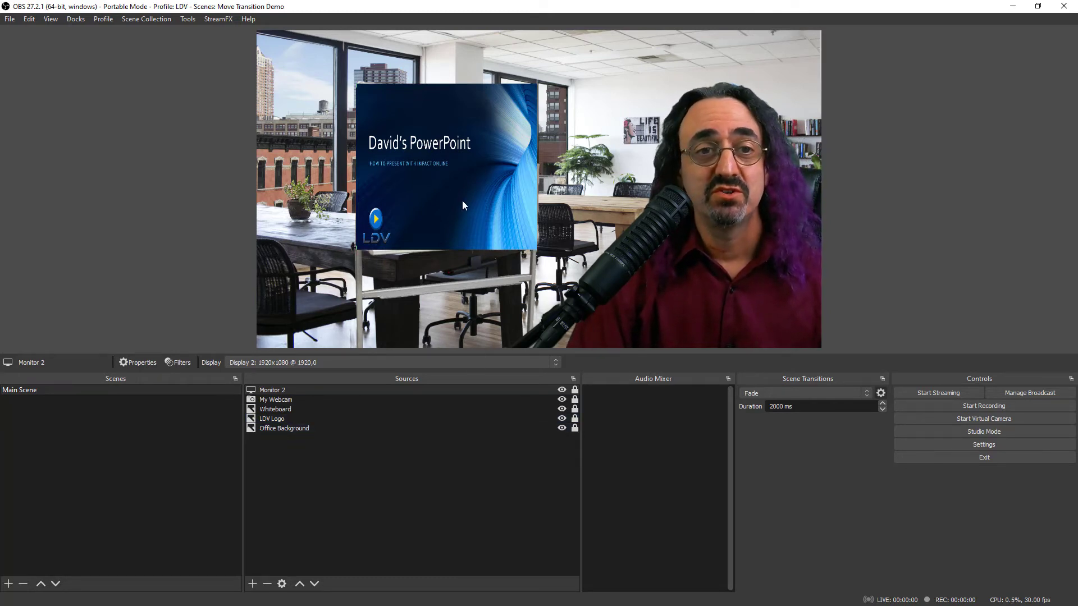
{"action": "left_click", "coordinate": [575, 392]}
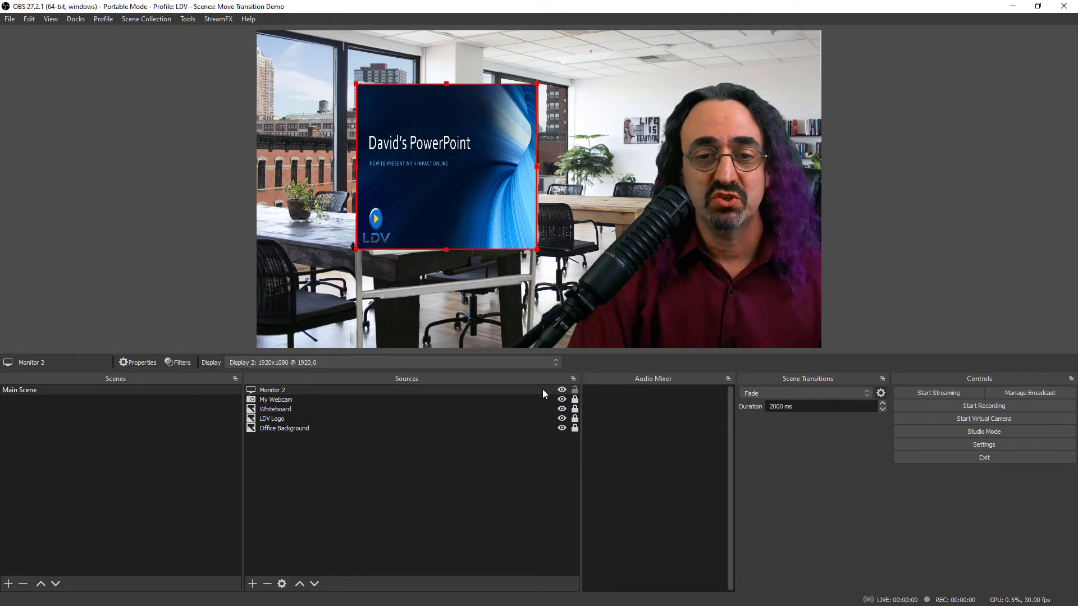
{"action": "left_click_drag", "start_coordinate": [488, 211], "coordinate": [467, 192]}
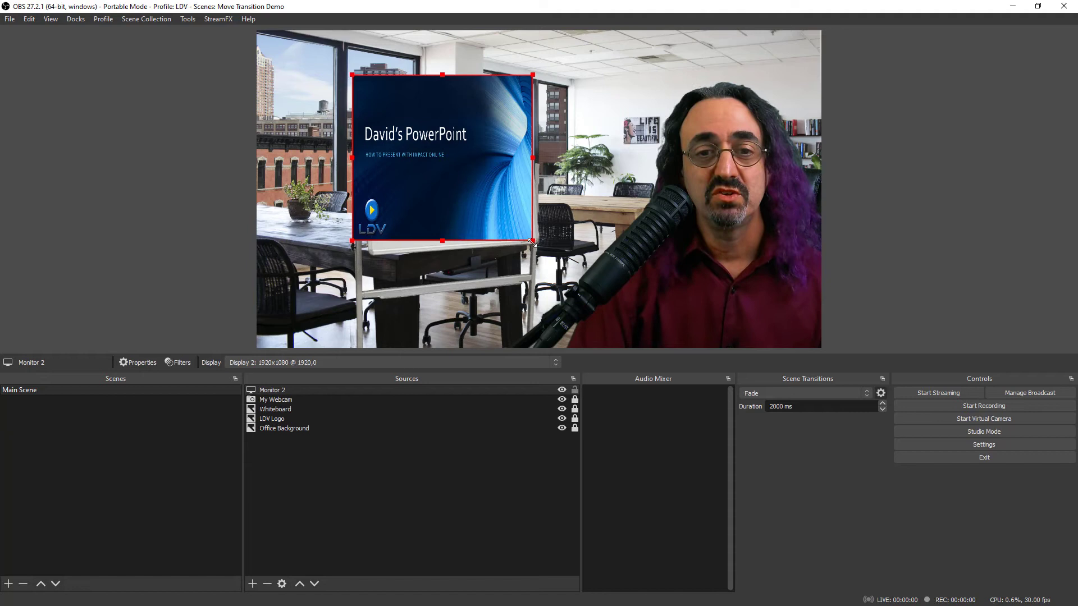
{"action": "left_click_drag", "start_coordinate": [531, 240], "coordinate": [551, 260]}
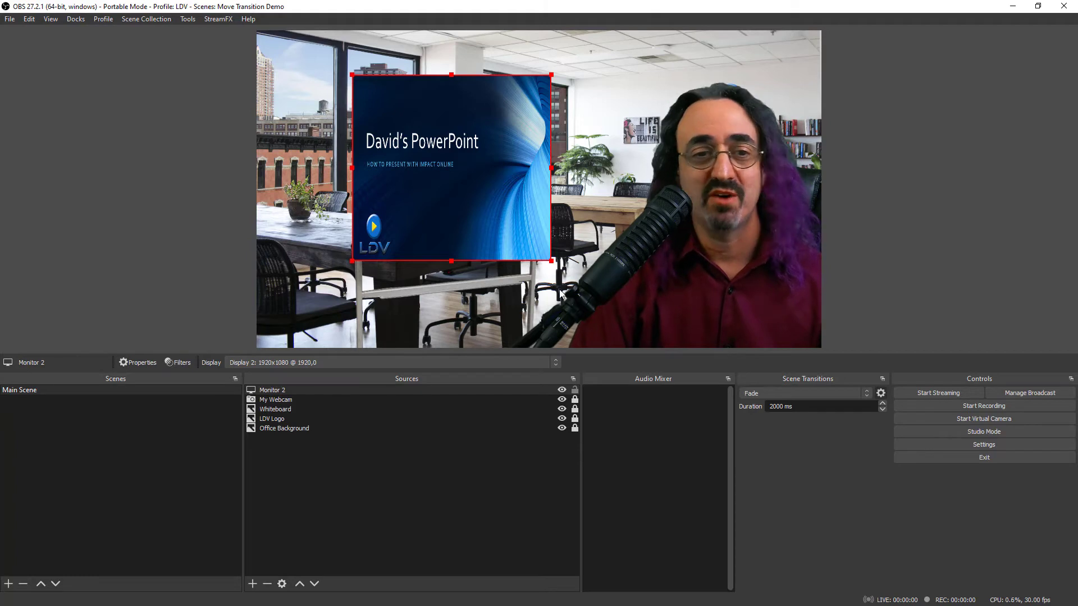
{"action": "left_click", "coordinate": [575, 390]}
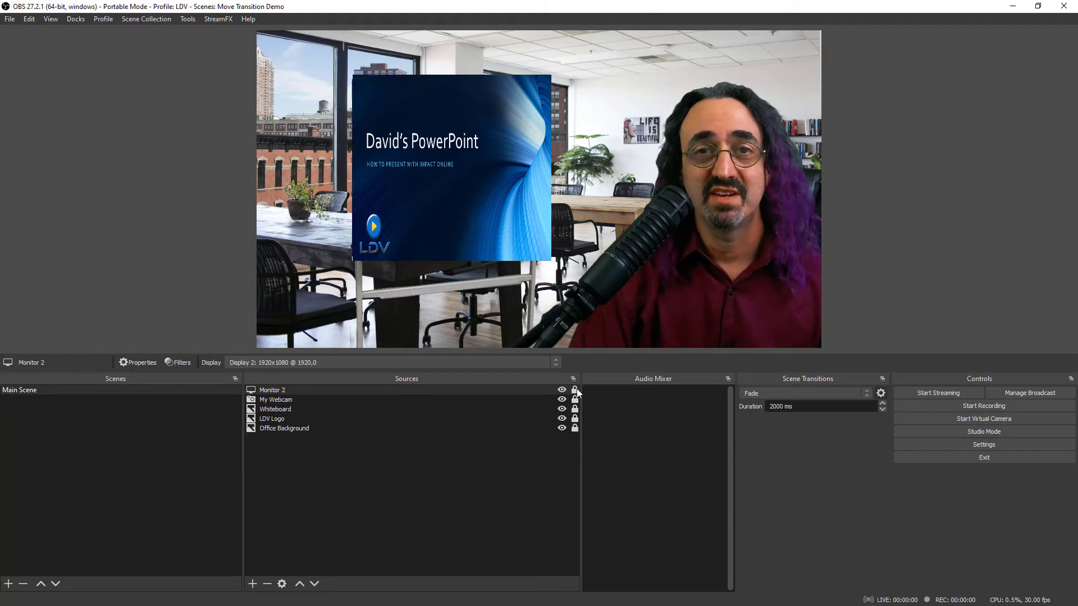
Add a 3D Transform filter to Monitor 2 and move the Filters window clear of the preview
{"action": "right_click", "coordinate": [308, 390]}
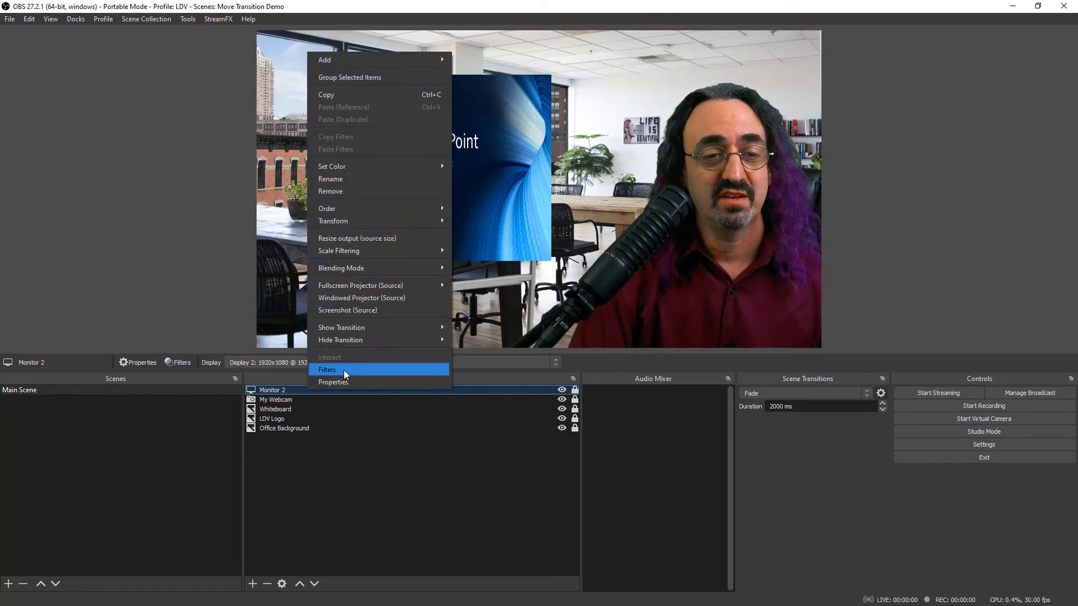
{"action": "left_click", "coordinate": [343, 370]}
{"action": "left_click", "coordinate": [308, 501]}
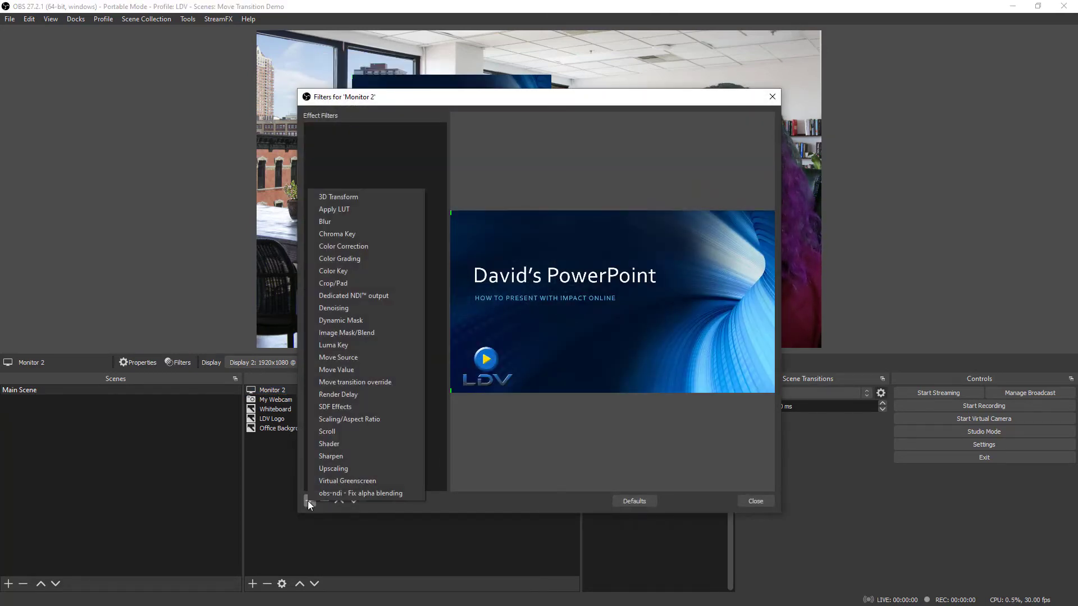
{"action": "left_click", "coordinate": [349, 198]}
{"action": "left_click", "coordinate": [507, 325]}
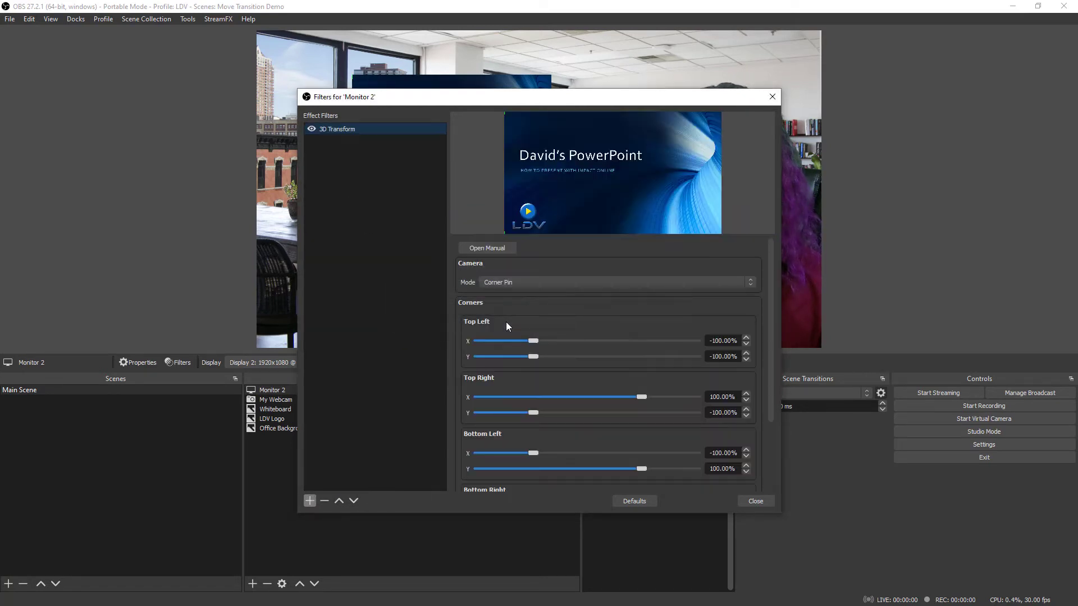
{"action": "left_click_drag", "start_coordinate": [626, 108], "coordinate": [215, 27]}
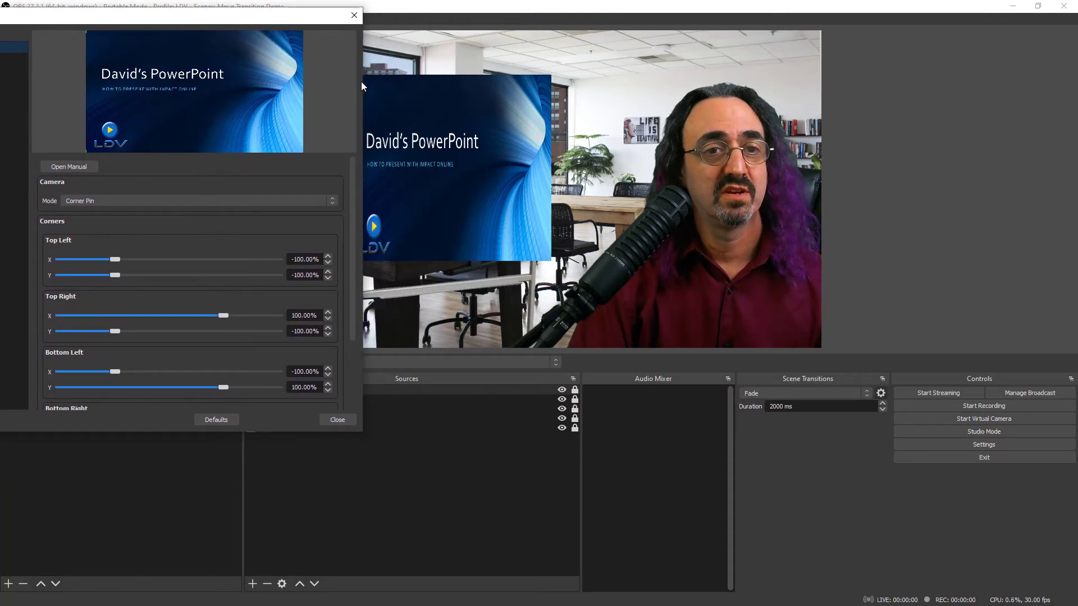
{"action": "left_click_drag", "start_coordinate": [362, 82], "coordinate": [326, 85]}
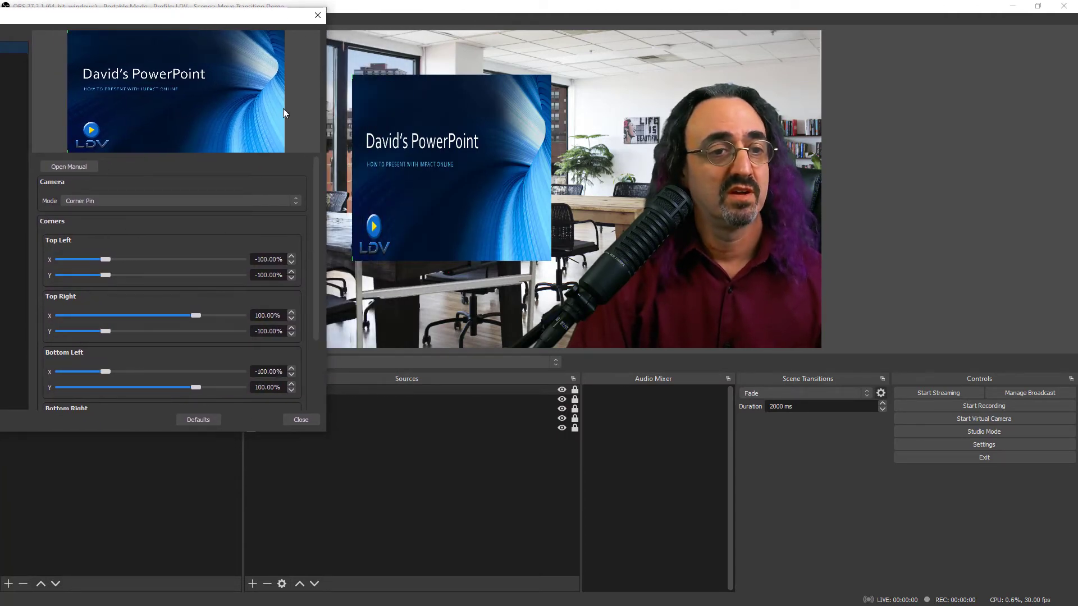
Keep Corner Pin mode and adjust the corner X/Y sliders to skew the slide onto the whiteboard
{"action": "left_click", "coordinate": [158, 202]}
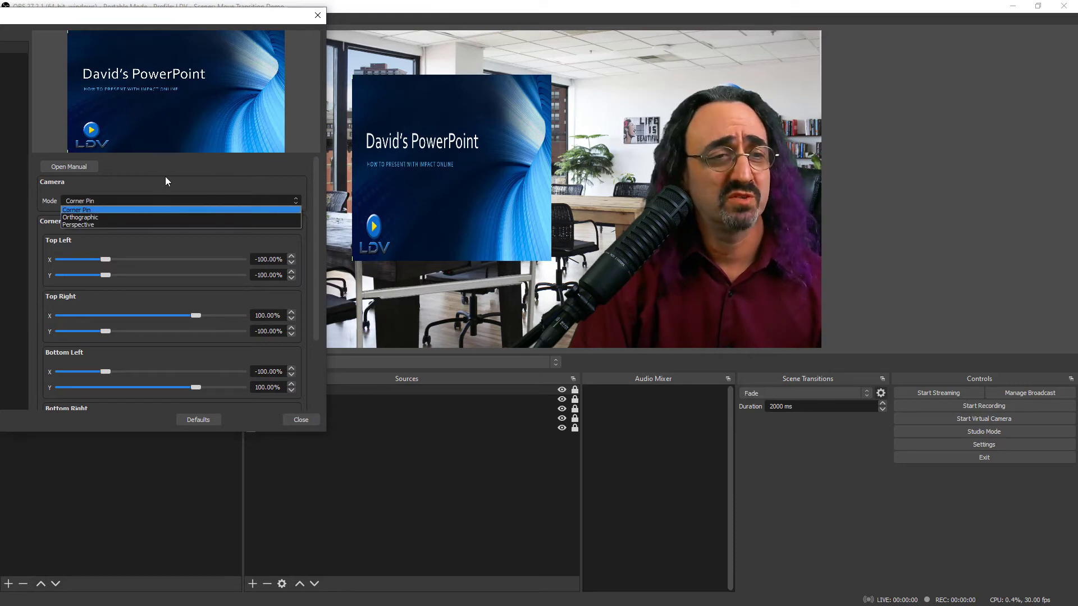
{"action": "left_click", "coordinate": [166, 179]}
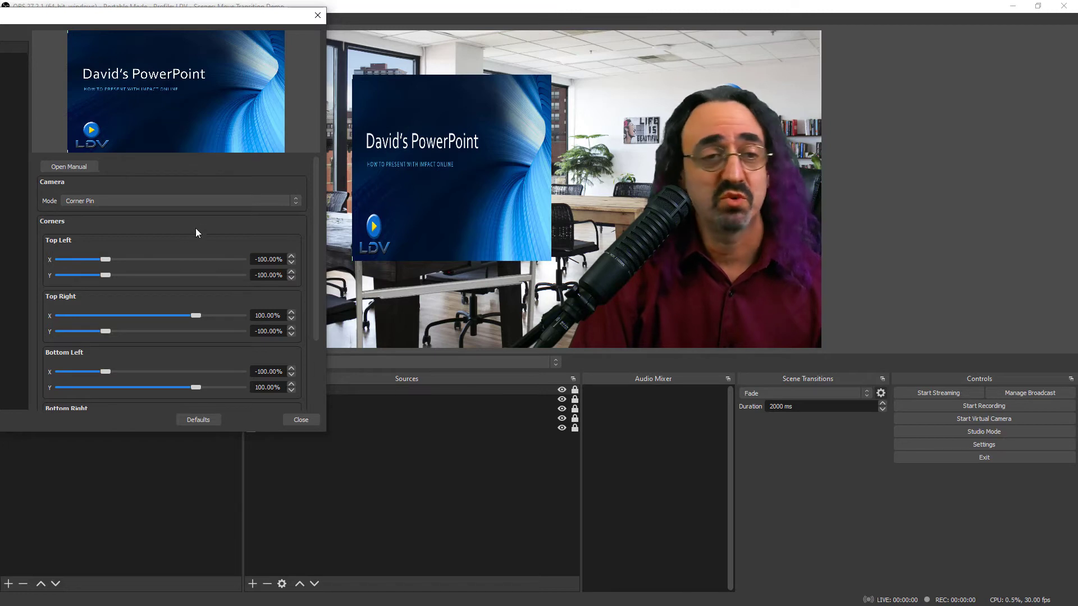
{"action": "scroll", "coordinate": [188, 239], "scroll_direction": "down", "scroll_amount": 1}
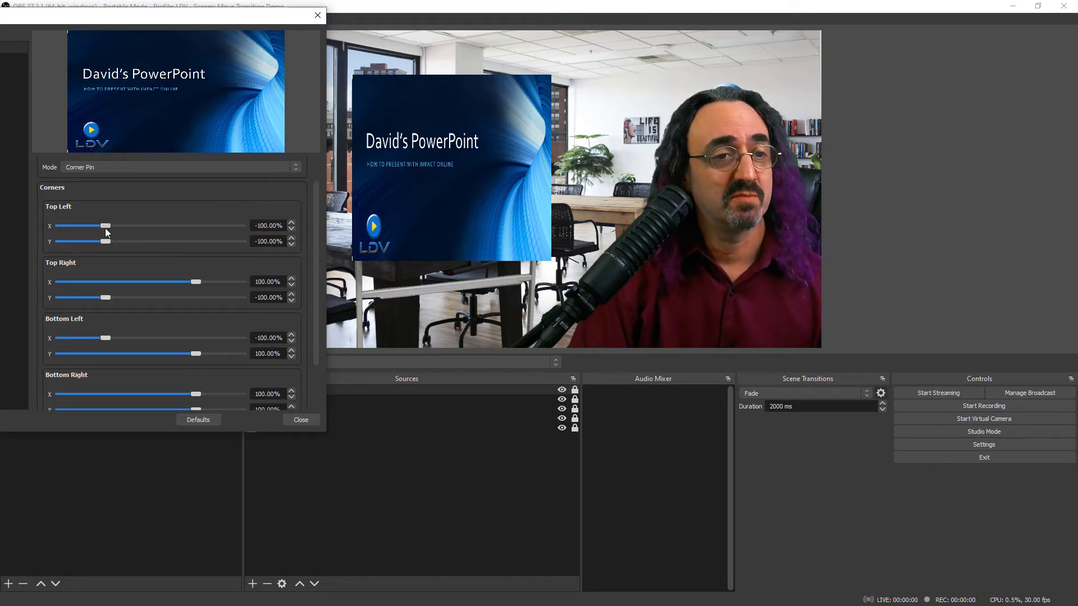
{"action": "left_click_drag", "start_coordinate": [106, 227], "coordinate": [111, 241]}
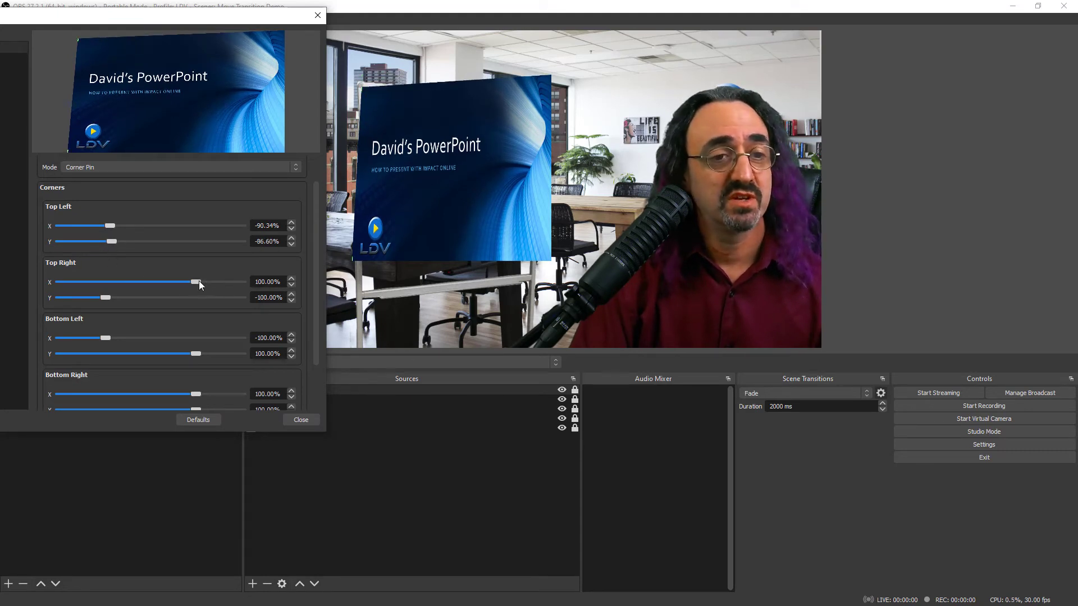
{"action": "left_click_drag", "start_coordinate": [199, 281], "coordinate": [181, 274]}
{"action": "left_click_drag", "start_coordinate": [108, 298], "coordinate": [184, 282]}
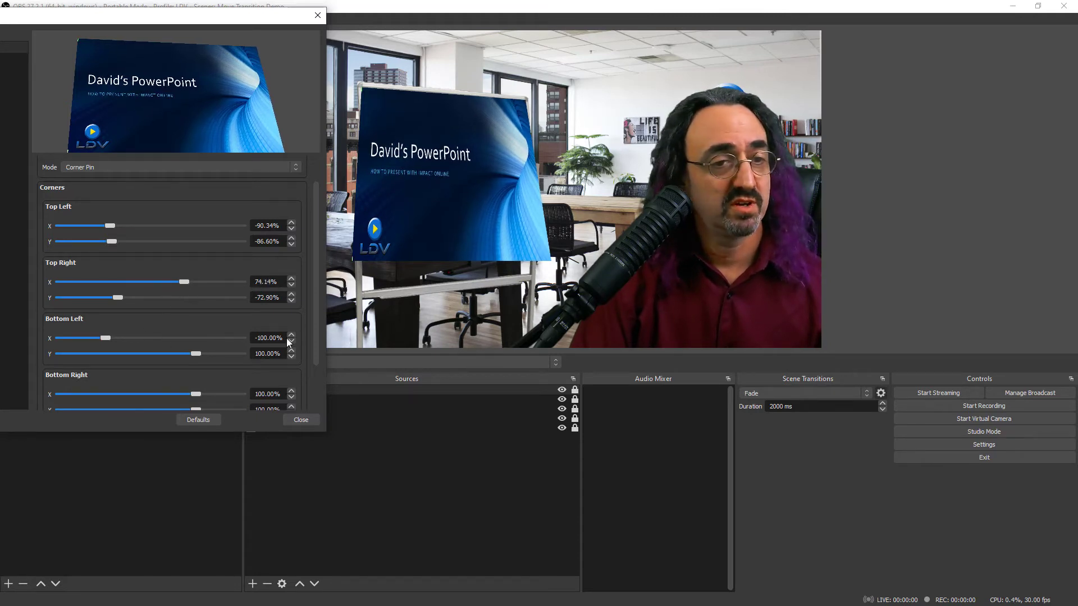
{"action": "left_click_drag", "start_coordinate": [313, 349], "coordinate": [316, 371]}
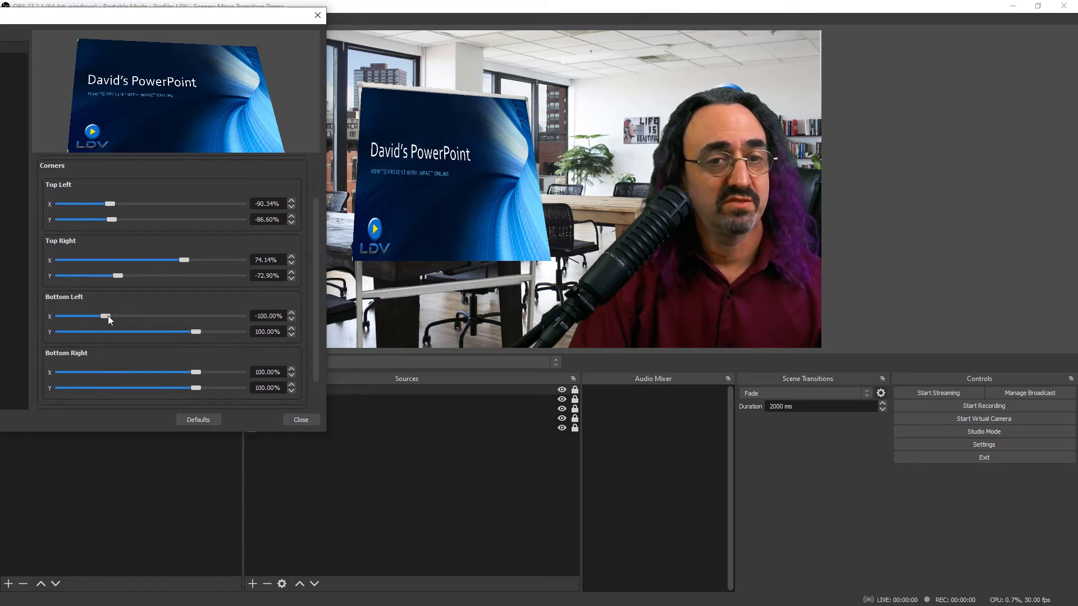
{"action": "mouse_move", "coordinate": [107, 316]}
{"action": "left_mouse_down"}
{"action": "mouse_move", "coordinate": [124, 312]}
{"action": "mouse_move", "coordinate": [116, 332]}
{"action": "left_mouse_up"}
{"action": "left_click_drag", "start_coordinate": [185, 333], "coordinate": [191, 329]}
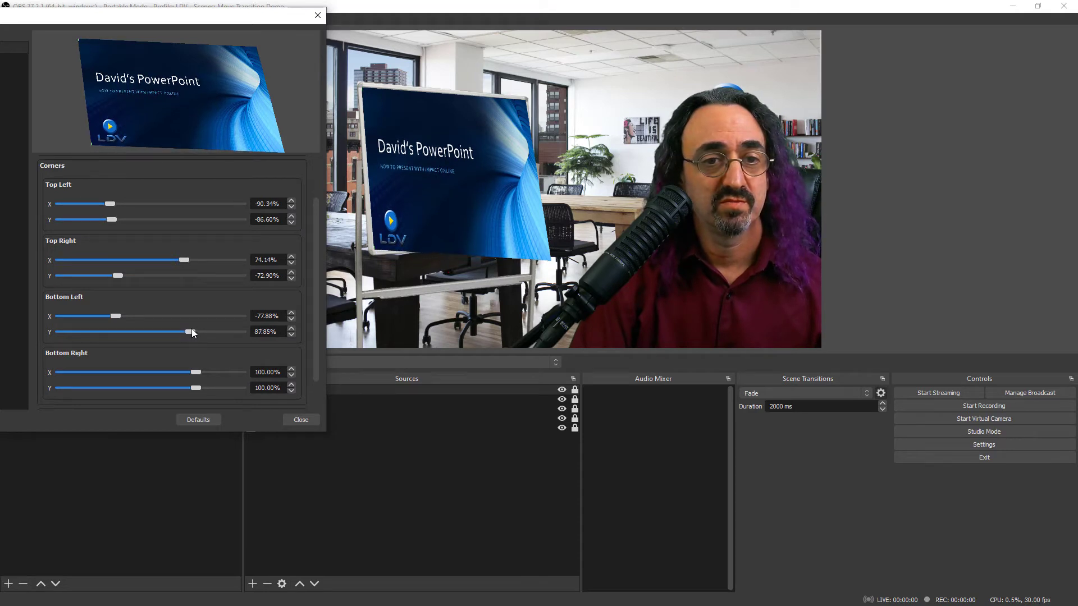
{"action": "scroll", "coordinate": [312, 384], "scroll_direction": "down", "scroll_amount": 2}
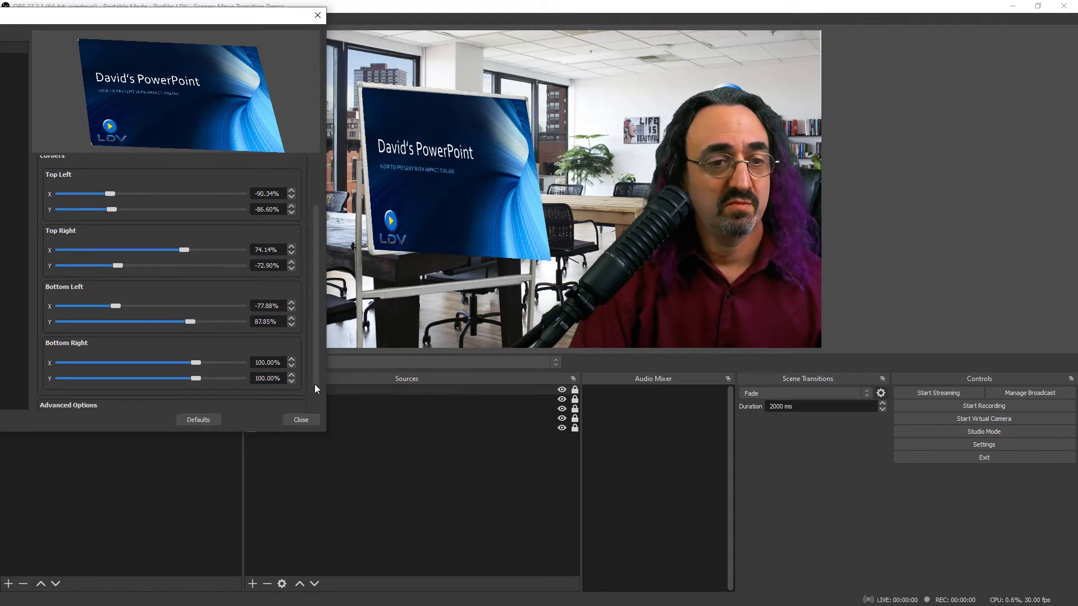
{"action": "mouse_move", "coordinate": [200, 347]}
{"action": "left_mouse_down"}
{"action": "mouse_move", "coordinate": [185, 364]}
{"action": "mouse_move", "coordinate": [187, 347]}
{"action": "left_mouse_up"}
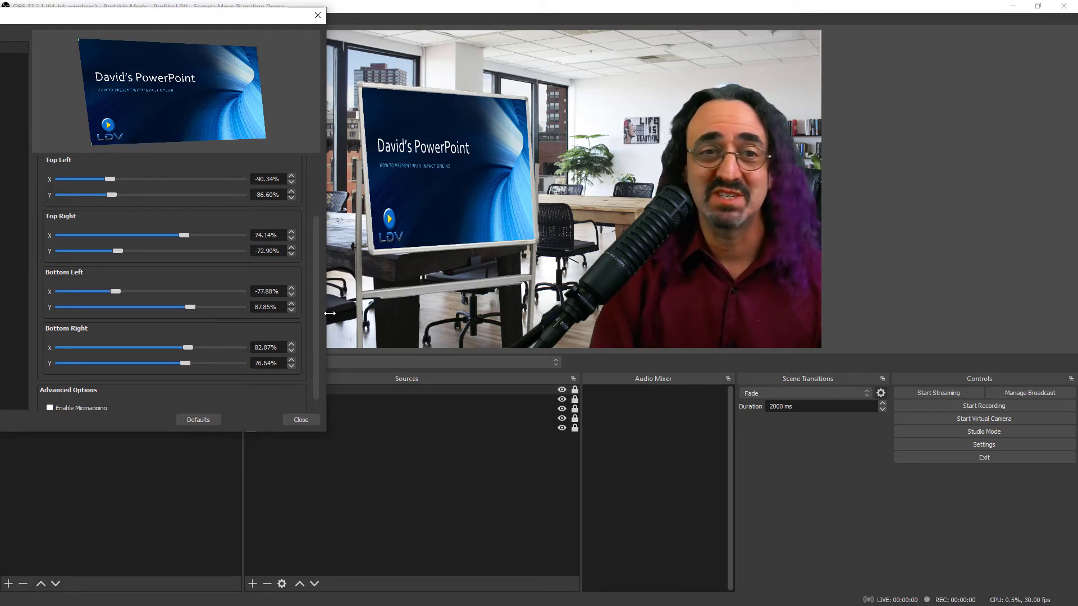
Raise My Webcam above Monitor 2, drag the presenter toward the centre, and relock the webcam
{"action": "left_click", "coordinate": [301, 418]}
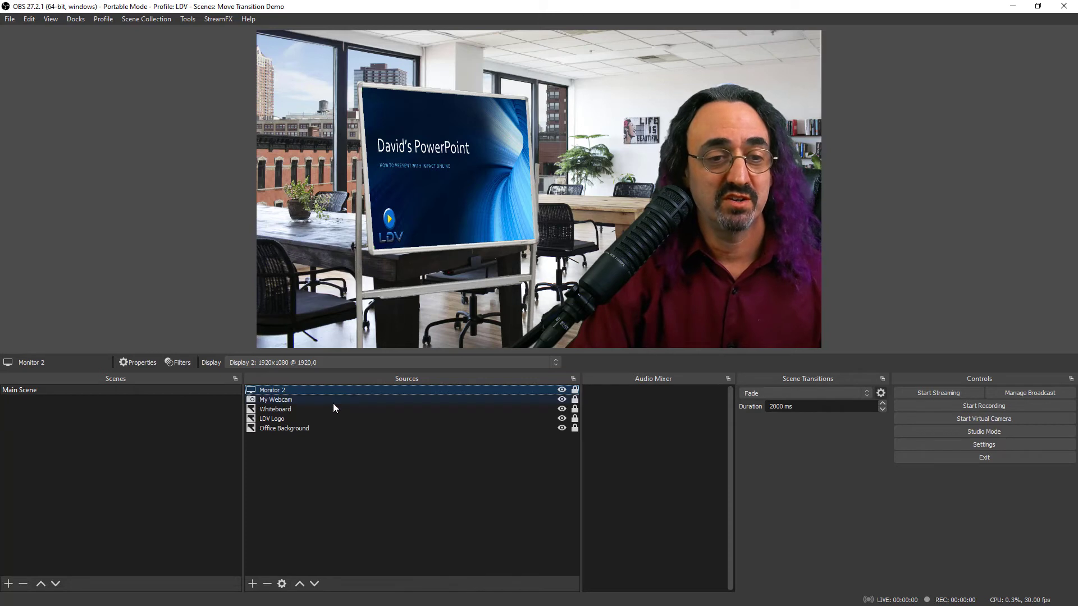
{"action": "left_click", "coordinate": [315, 584]}
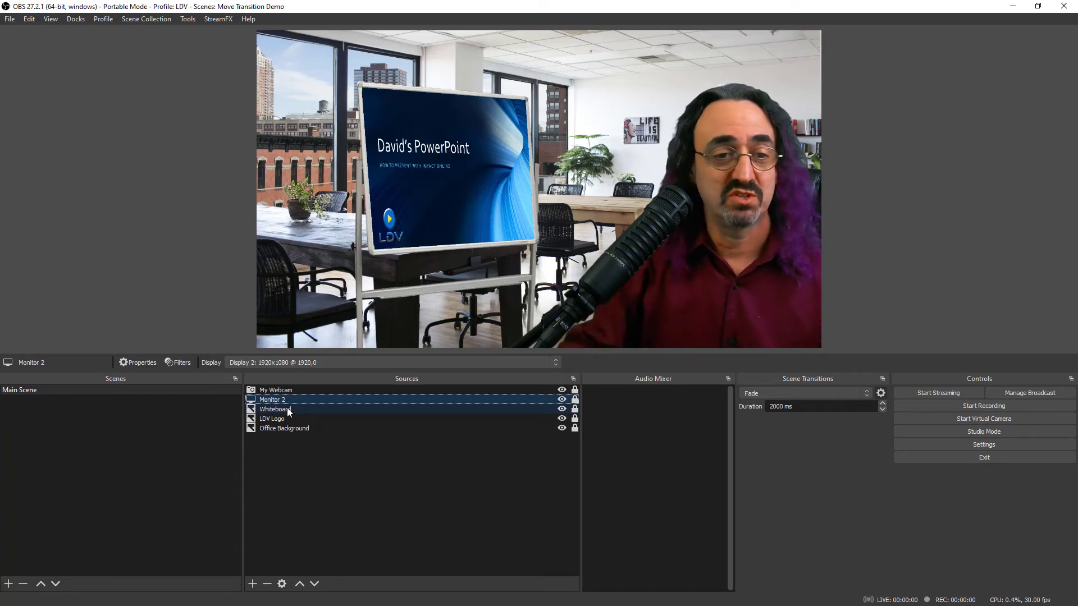
{"action": "left_click", "coordinate": [575, 390]}
{"action": "left_click", "coordinate": [546, 390]}
{"action": "left_click_drag", "start_coordinate": [647, 280], "coordinate": [488, 272]}
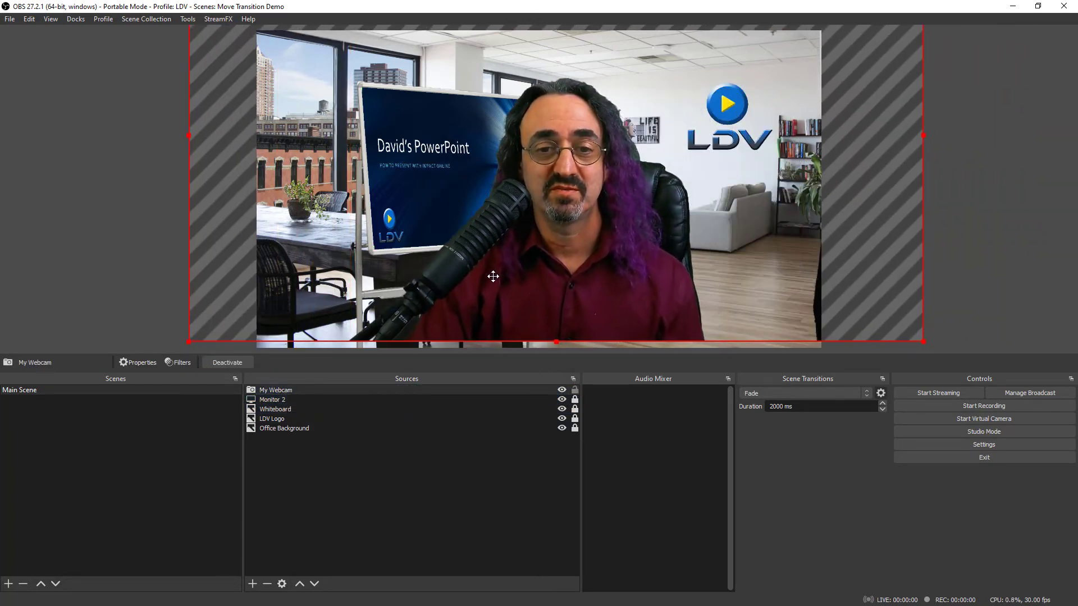
{"action": "left_click", "coordinate": [575, 390]}
{"action": "left_click", "coordinate": [495, 454]}
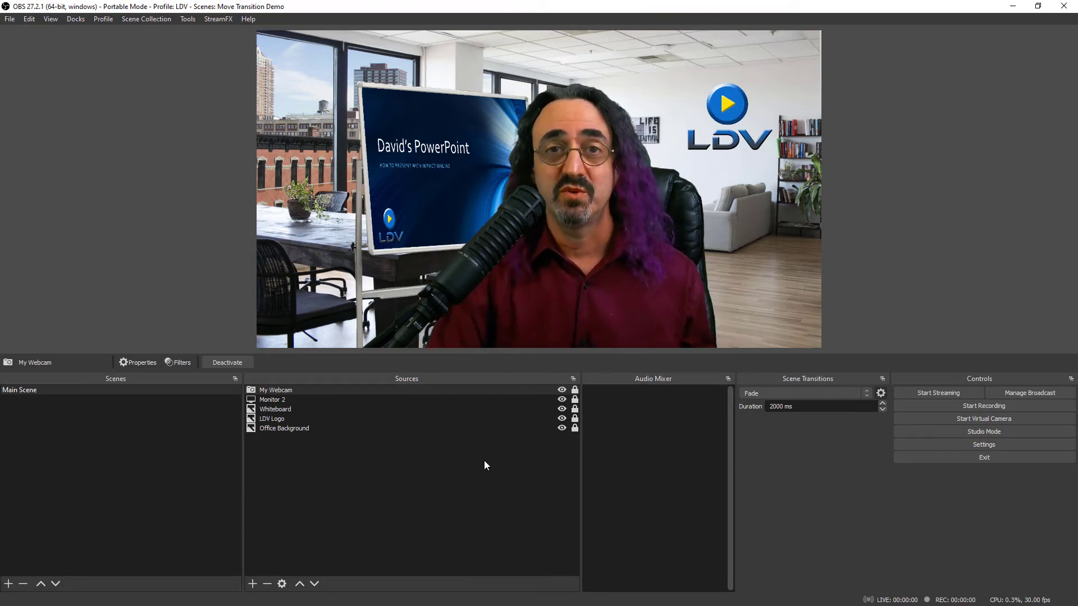
Add a scene called 'Main Scene in Billboard' to the Scenes list
{"action": "left_click", "coordinate": [8, 584]}
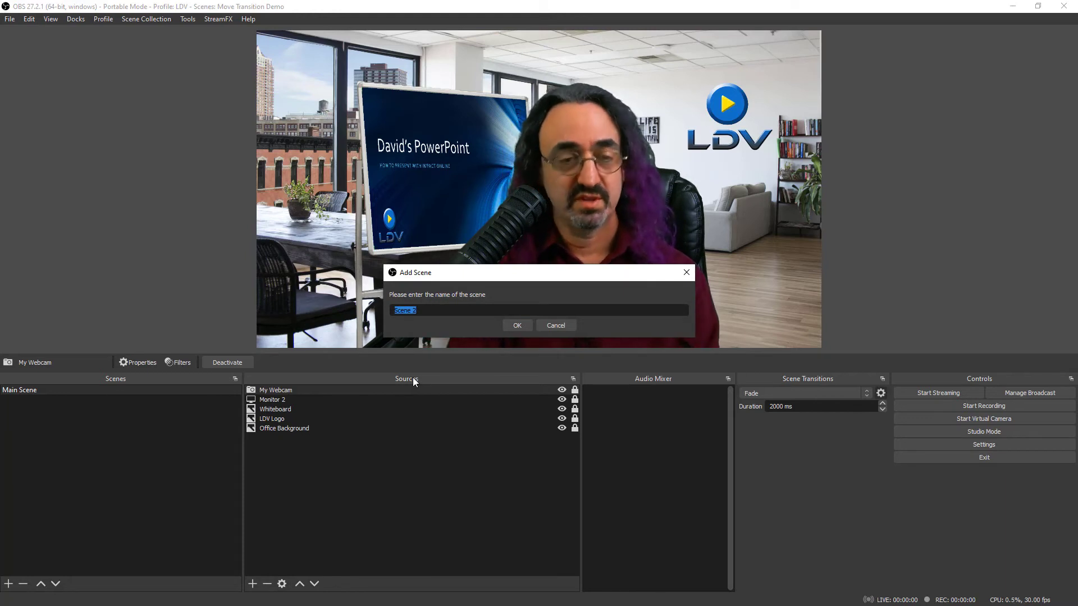
{"action": "type", "text": "M"}
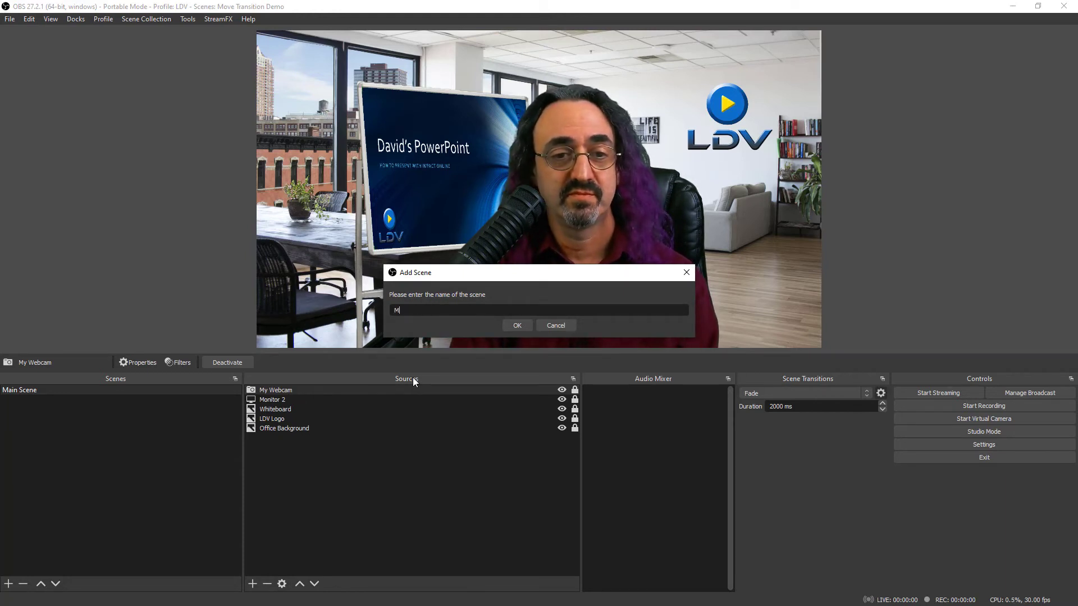
{"action": "type", "text": "ain Scene in "}
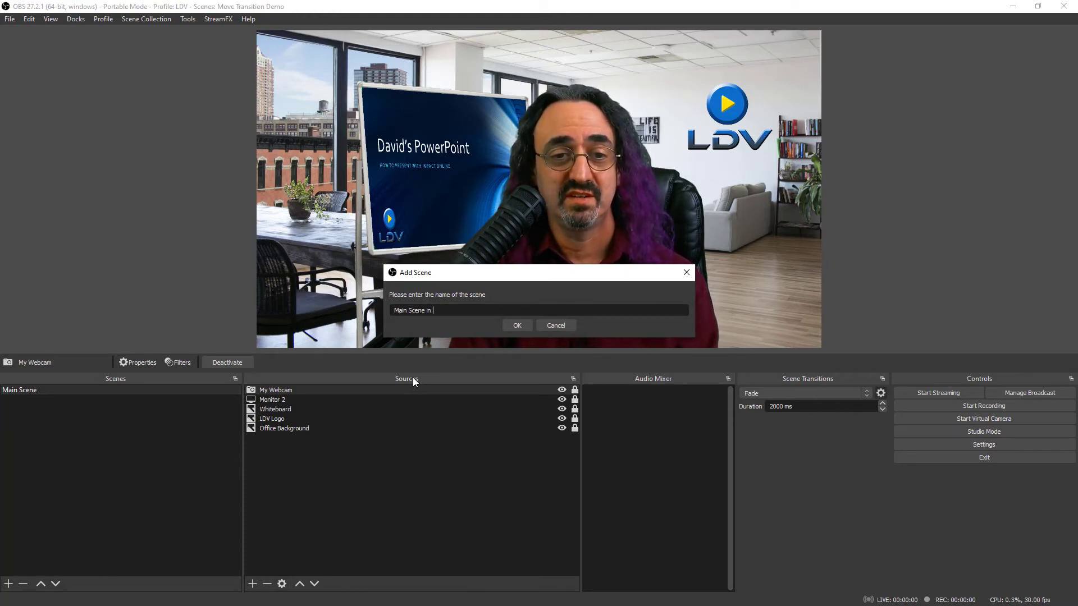
{"action": "type", "text": "Billboard"}
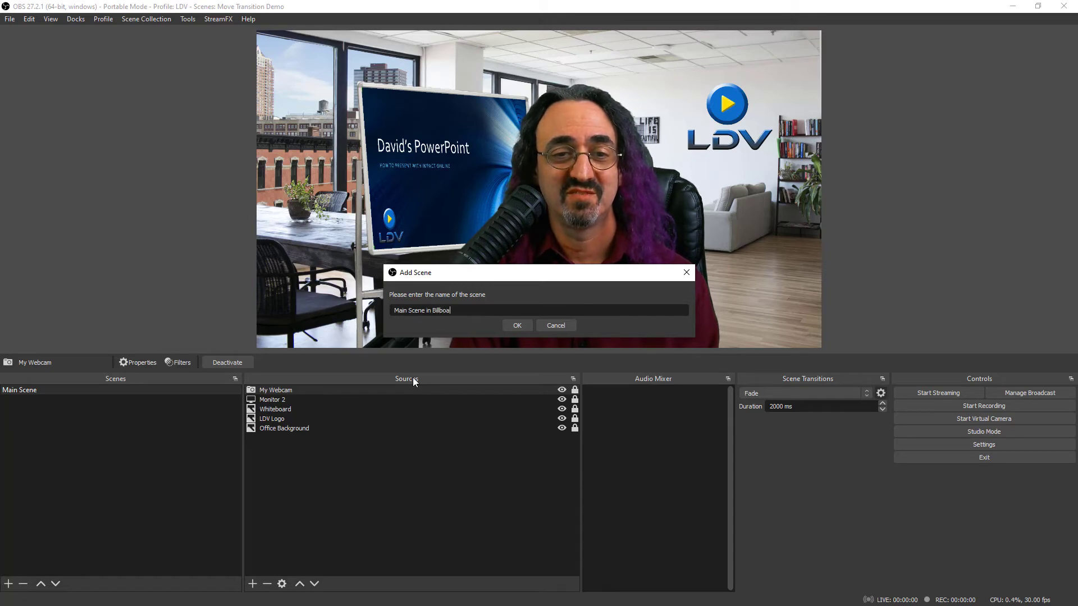
{"action": "left_click", "coordinate": [524, 327]}
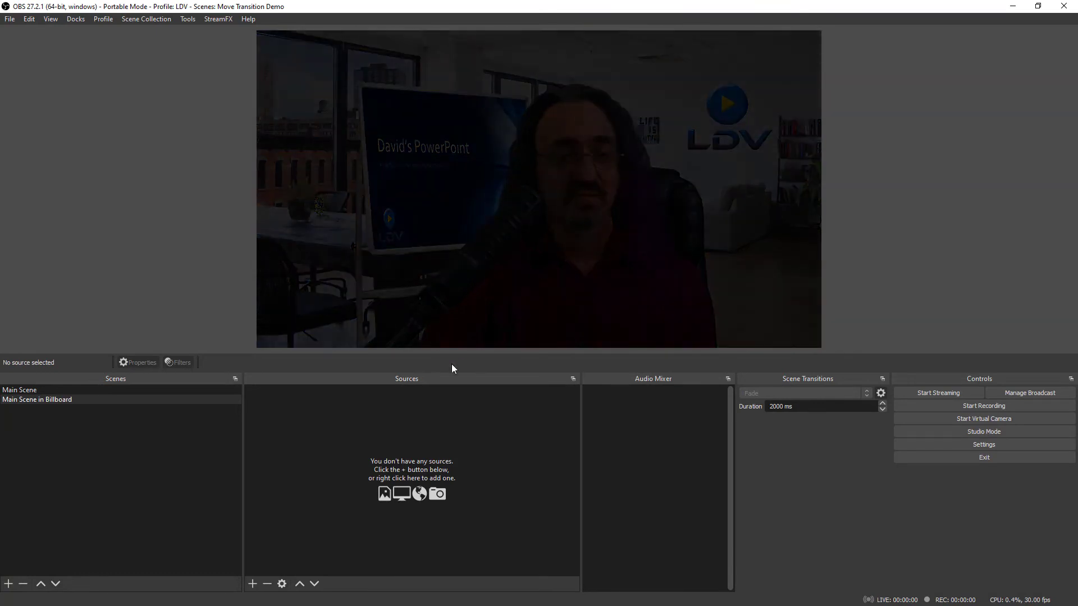
Add a looping media source 'Billboard' using Billboard Clouds 30 Sec.mp4, stretched to fill the canvas
{"action": "left_click", "coordinate": [252, 584]}
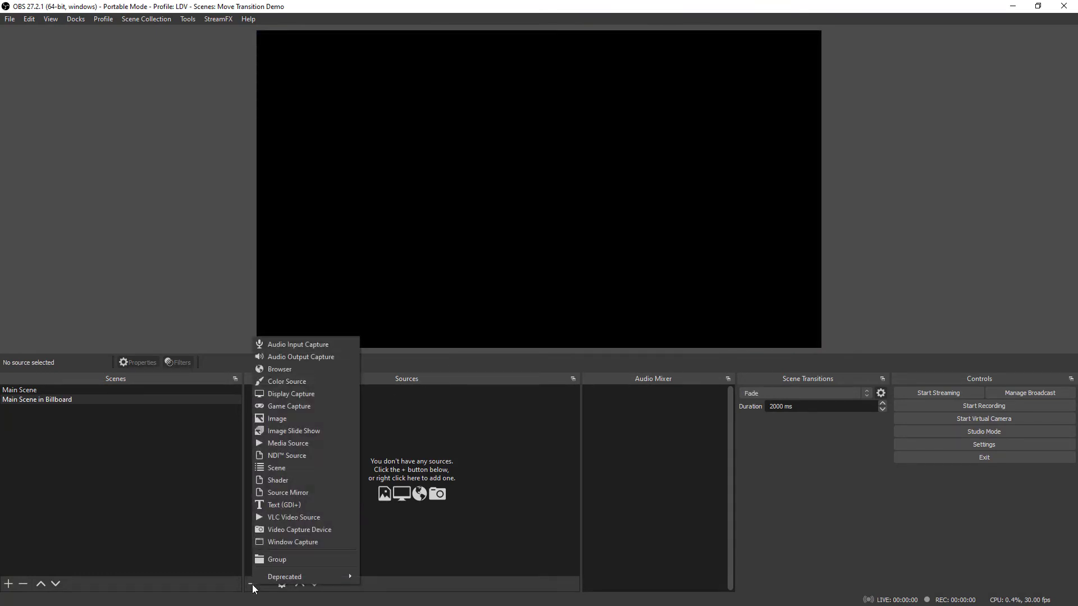
{"action": "left_click", "coordinate": [315, 443]}
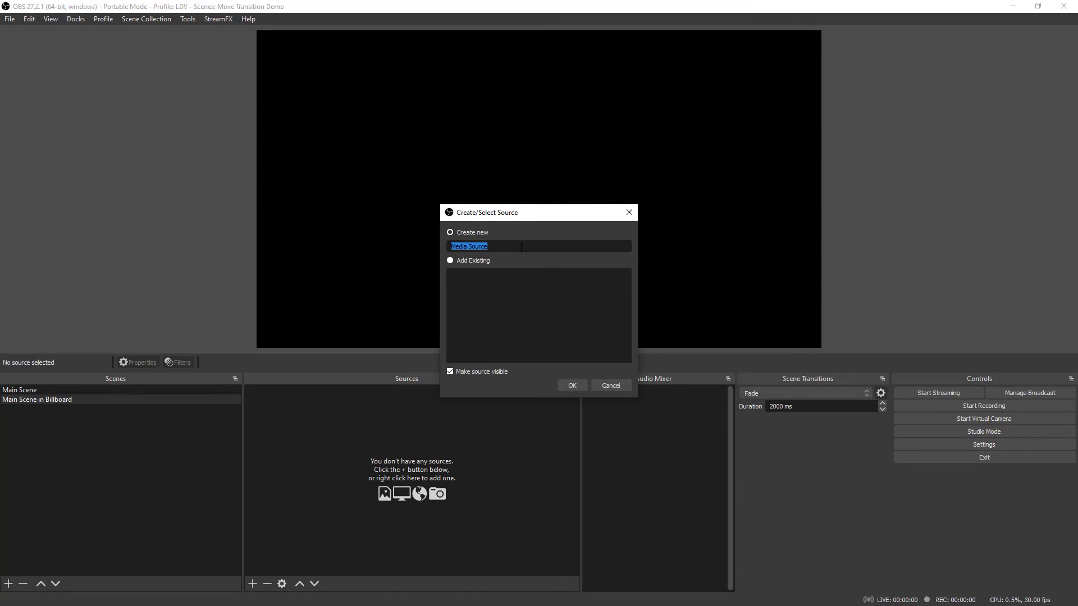
{"action": "type", "text": "Billboard"}
{"action": "left_click", "coordinate": [572, 384]}
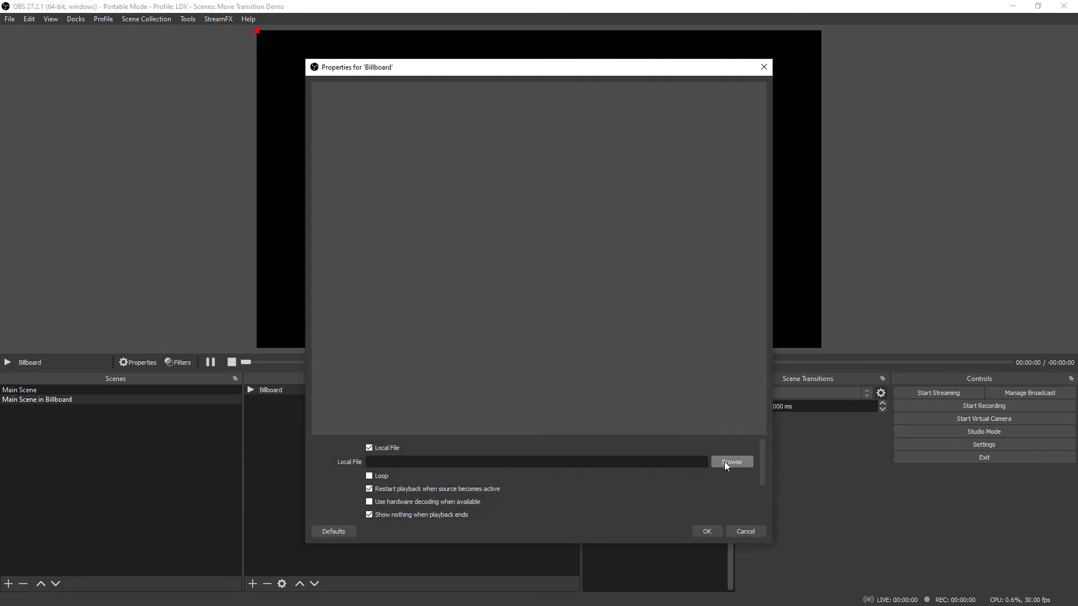
{"action": "left_click", "coordinate": [725, 462]}
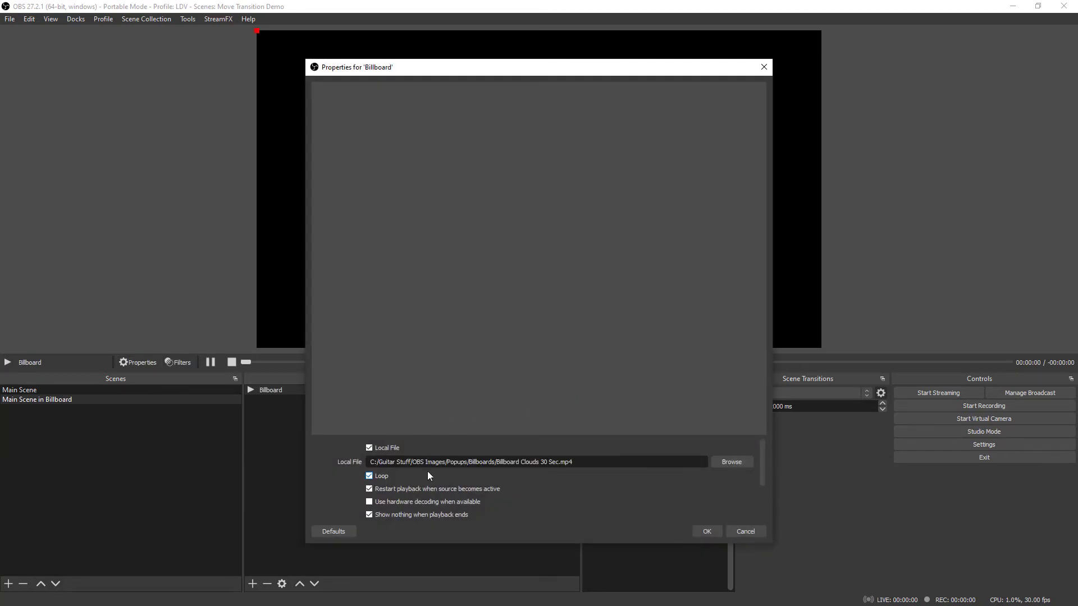
{"action": "left_click", "coordinate": [707, 531]}
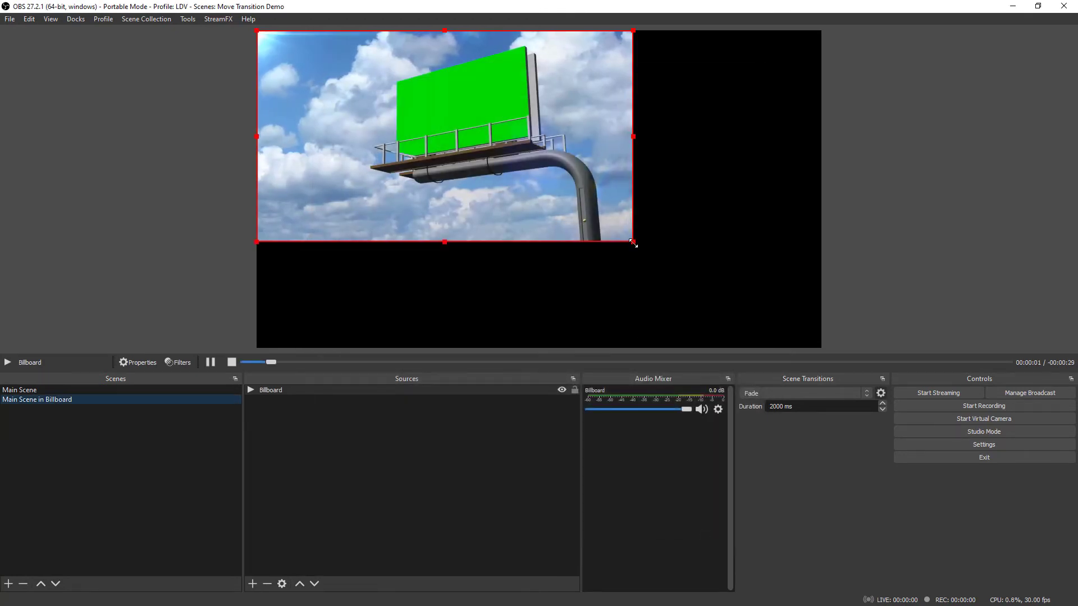
{"action": "left_click_drag", "start_coordinate": [633, 242], "coordinate": [820, 347]}
{"action": "left_click", "coordinate": [424, 431]}
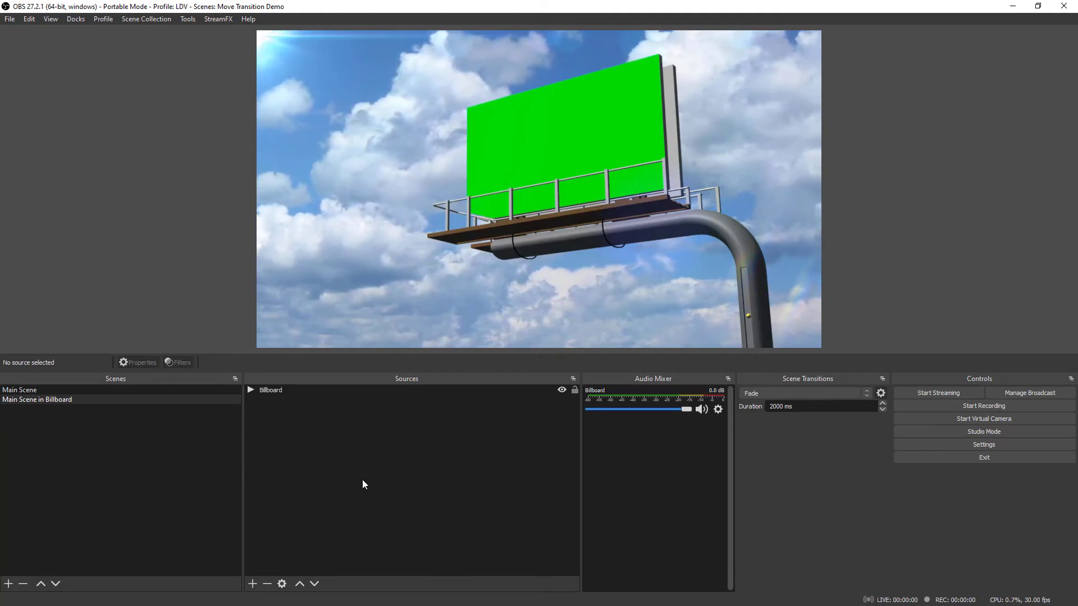
Add the existing Main Scene as a scene source, check it, then return to Main Scene in Billboard
{"action": "left_click", "coordinate": [252, 584]}
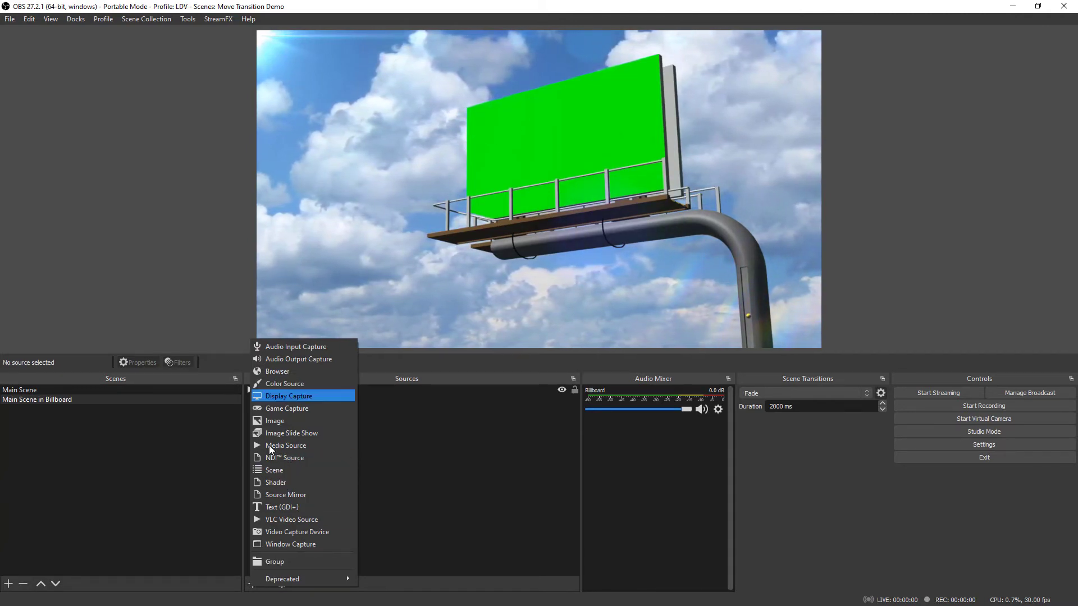
{"action": "left_click", "coordinate": [290, 470]}
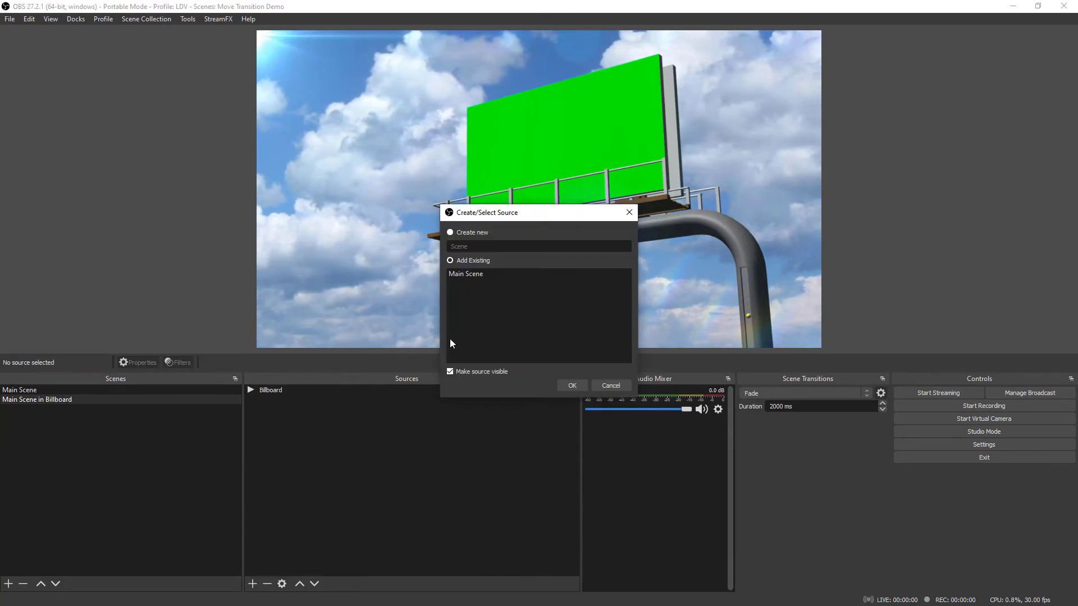
{"action": "left_click", "coordinate": [479, 276]}
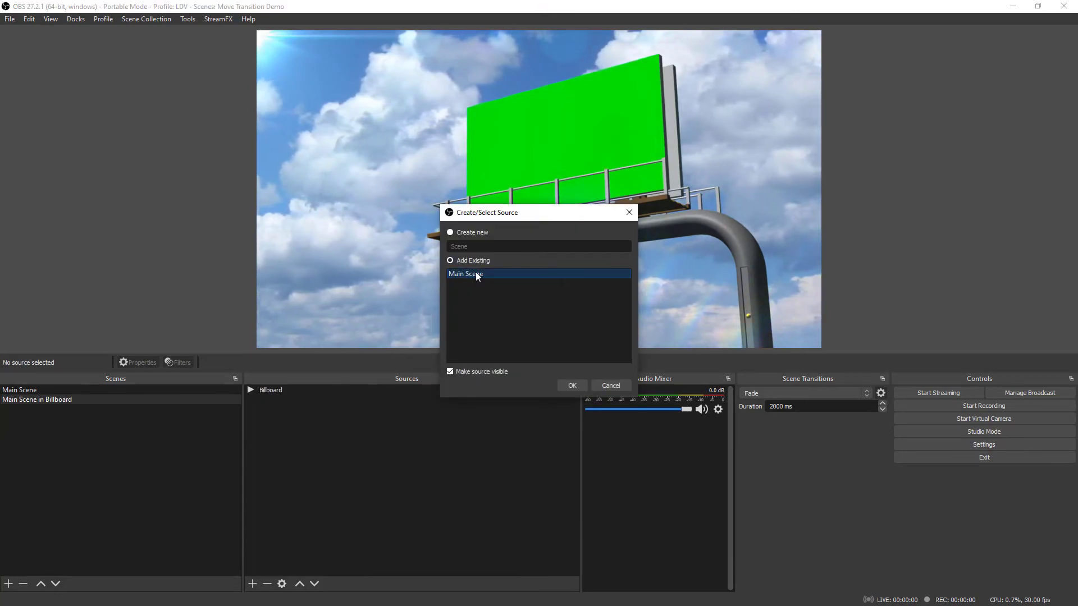
{"action": "left_click", "coordinate": [571, 385]}
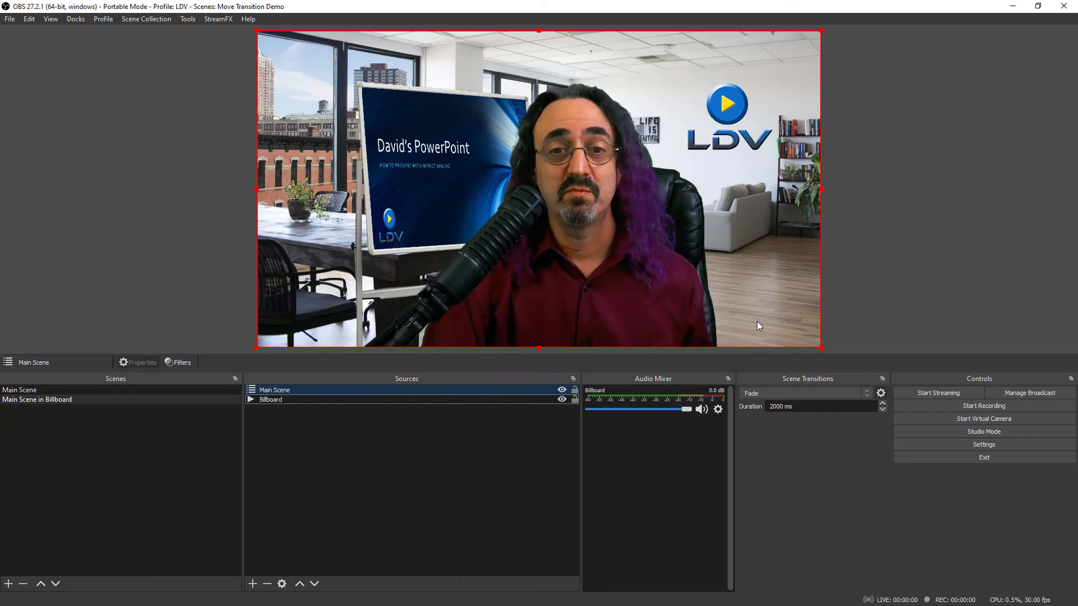
{"action": "left_click", "coordinate": [102, 393]}
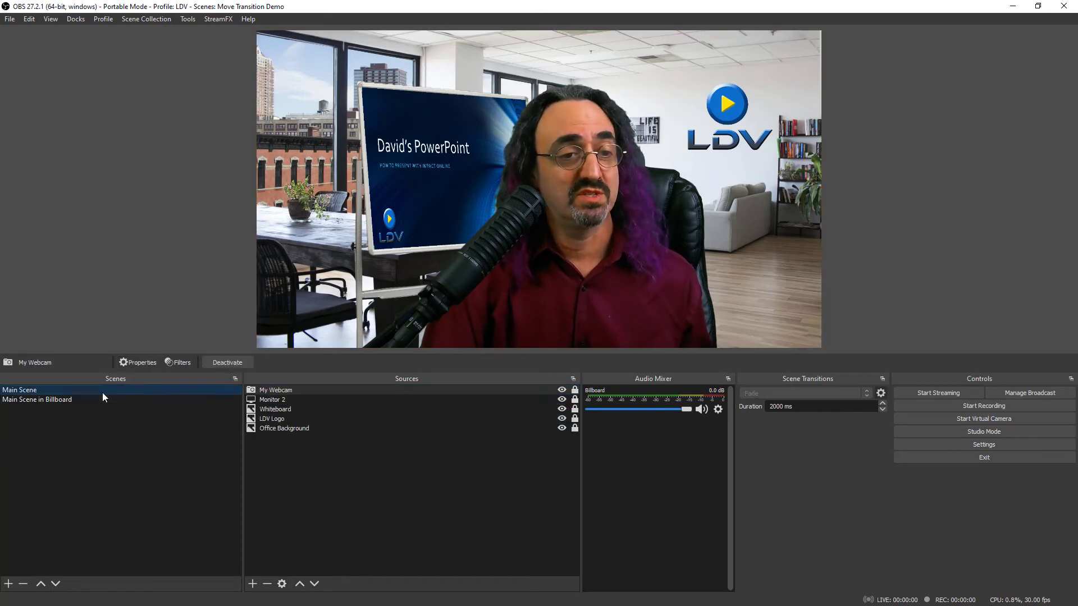
{"action": "left_click", "coordinate": [110, 400]}
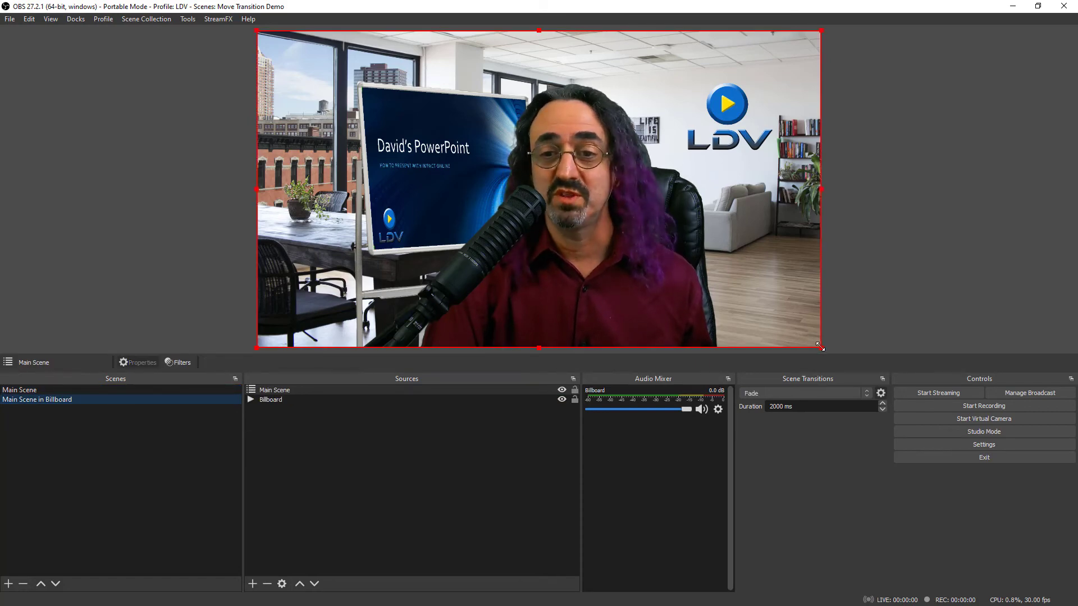
Shrink the nested Main Scene and align all four edges to the green billboard panel
{"action": "left_click_drag", "start_coordinate": [820, 347], "coordinate": [558, 197]}
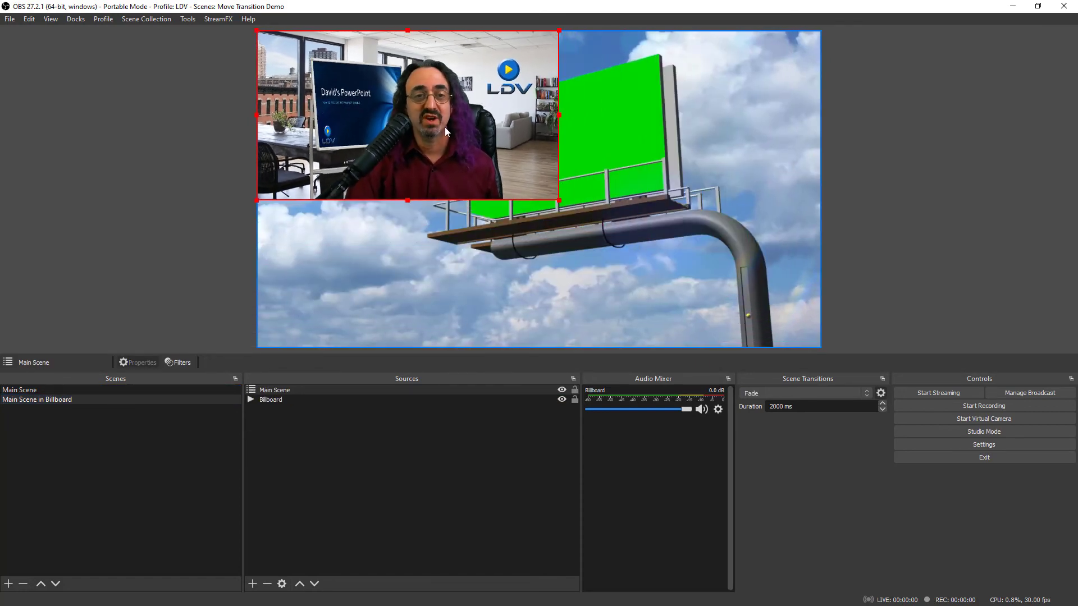
{"action": "left_click_drag", "start_coordinate": [313, 117], "coordinate": [395, 206]}
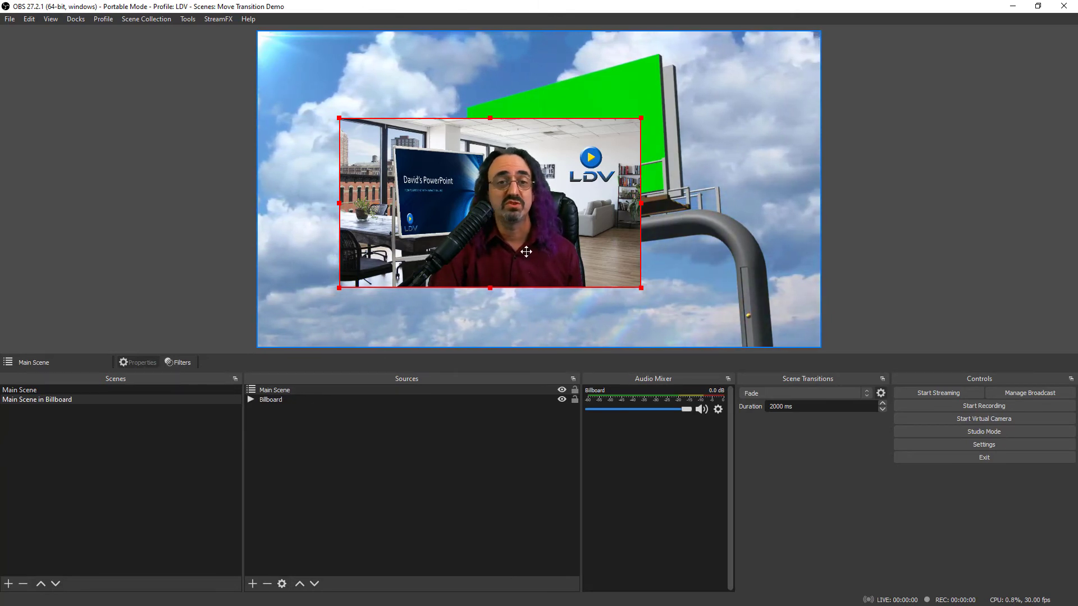
{"action": "left_click_drag", "start_coordinate": [541, 250], "coordinate": [586, 183]}
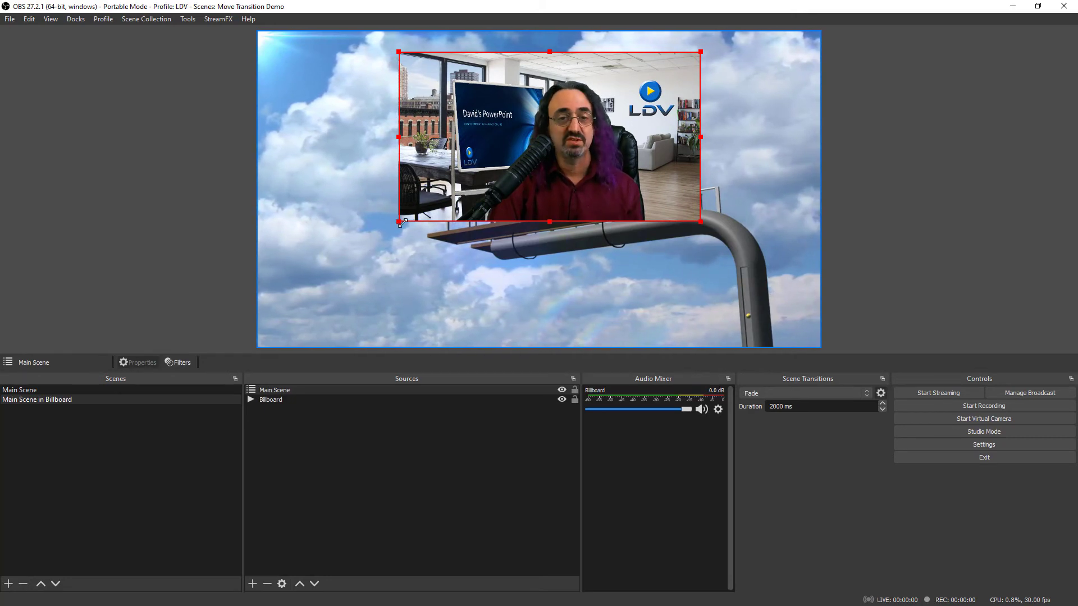
{"action": "left_click_drag", "start_coordinate": [399, 221], "coordinate": [465, 240]}
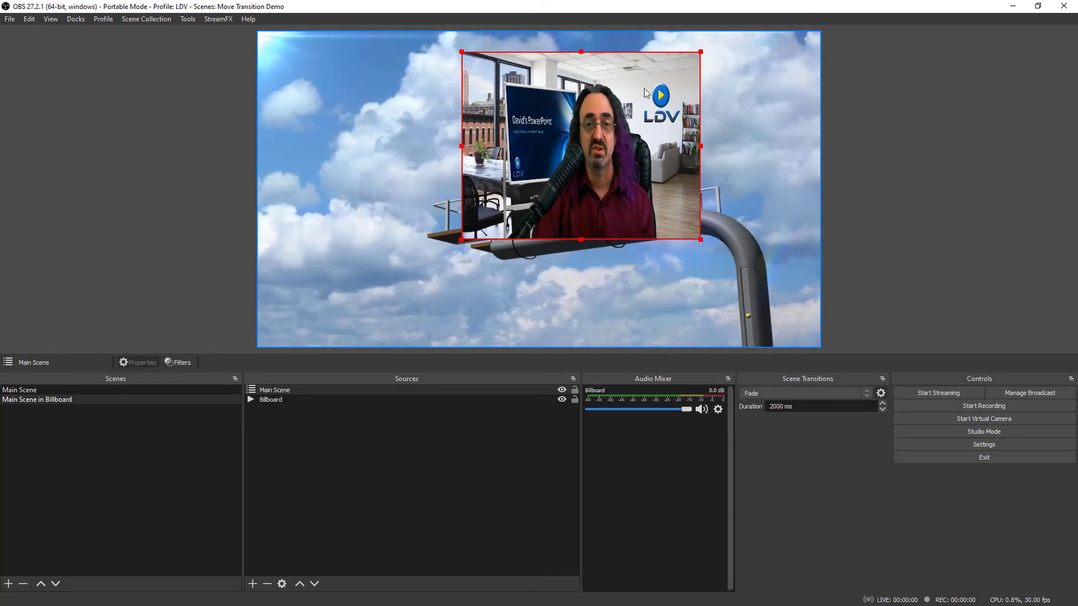
{"action": "mouse_move", "coordinate": [701, 52]}
{"action": "left_mouse_down"}
{"action": "mouse_move", "coordinate": [703, 90]}
{"action": "mouse_move", "coordinate": [689, 48]}
{"action": "left_mouse_up"}
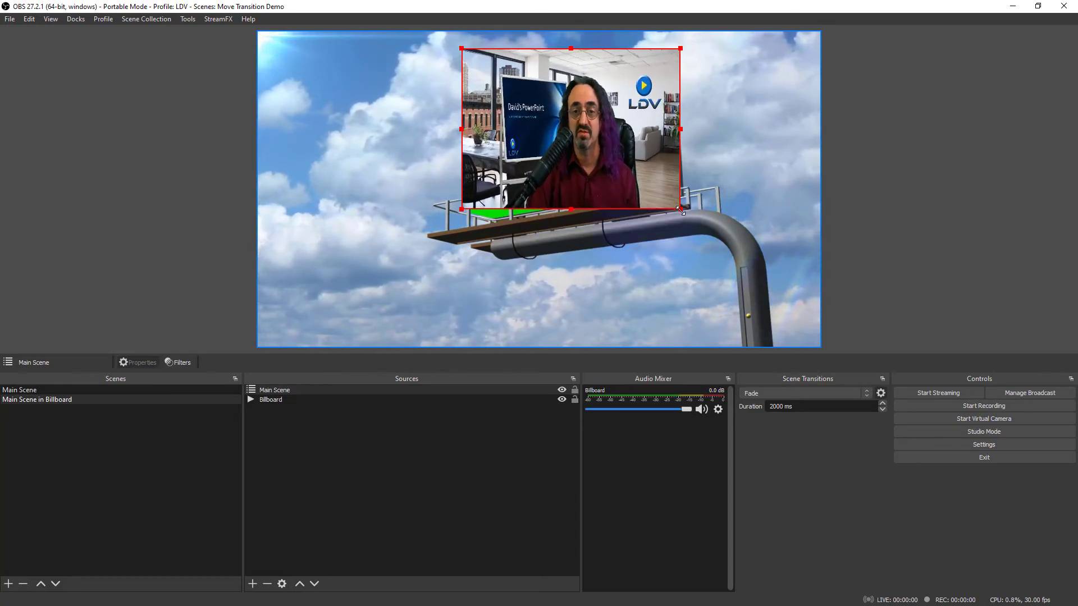
{"action": "mouse_move", "coordinate": [688, 239]}
{"action": "left_mouse_down"}
{"action": "mouse_move", "coordinate": [664, 231]}
{"action": "mouse_move", "coordinate": [687, 239]}
{"action": "left_mouse_up"}
{"action": "left_click", "coordinate": [287, 392]}
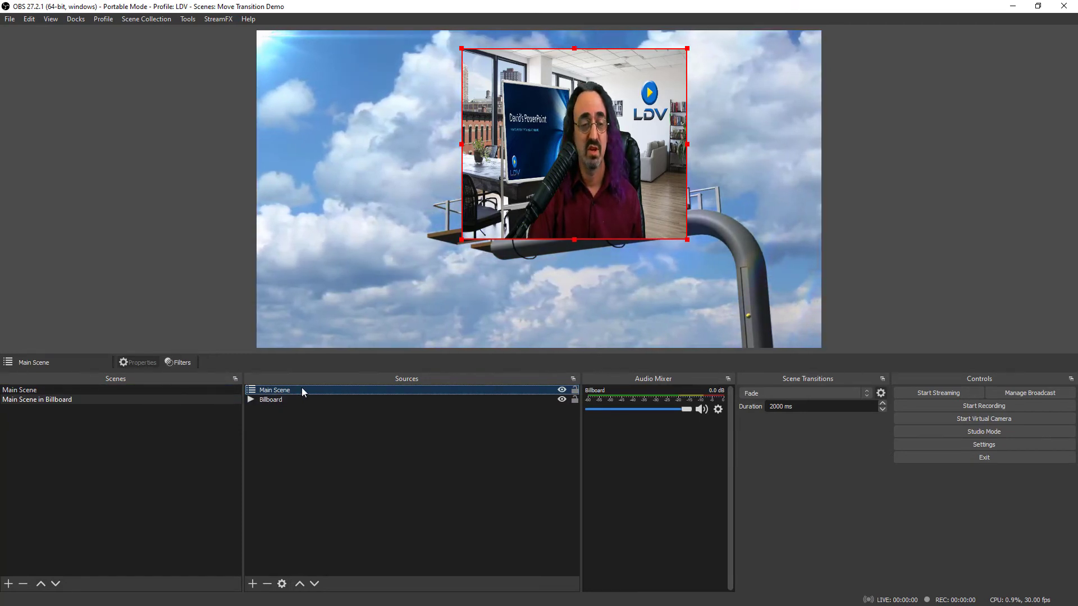
Group the Main Scene source as 'Main Scene Skew' and collapse the group
{"action": "right_click", "coordinate": [281, 388]}
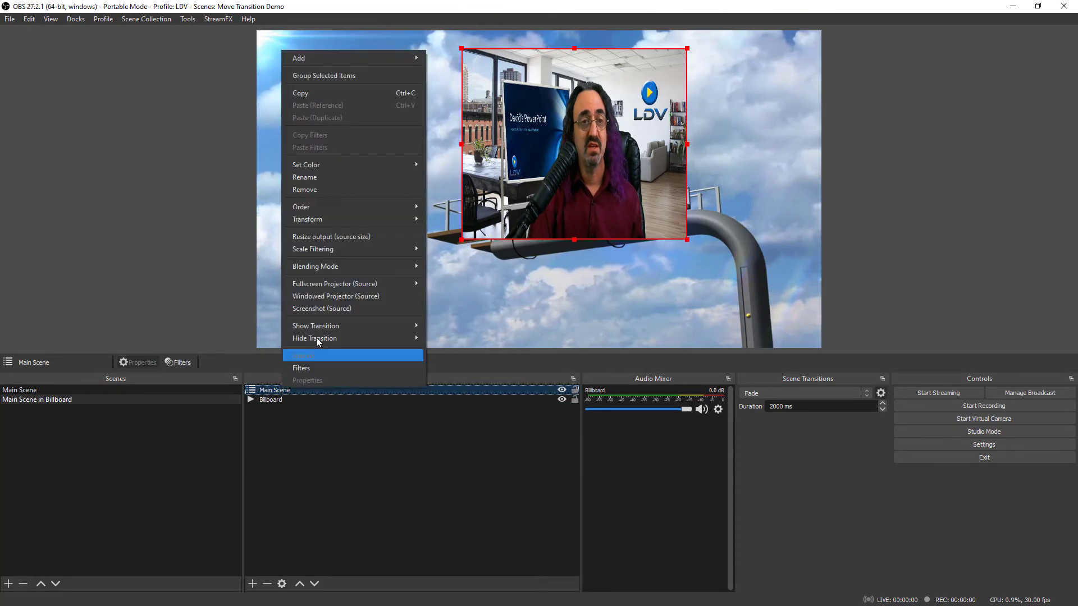
{"action": "left_click", "coordinate": [374, 73]}
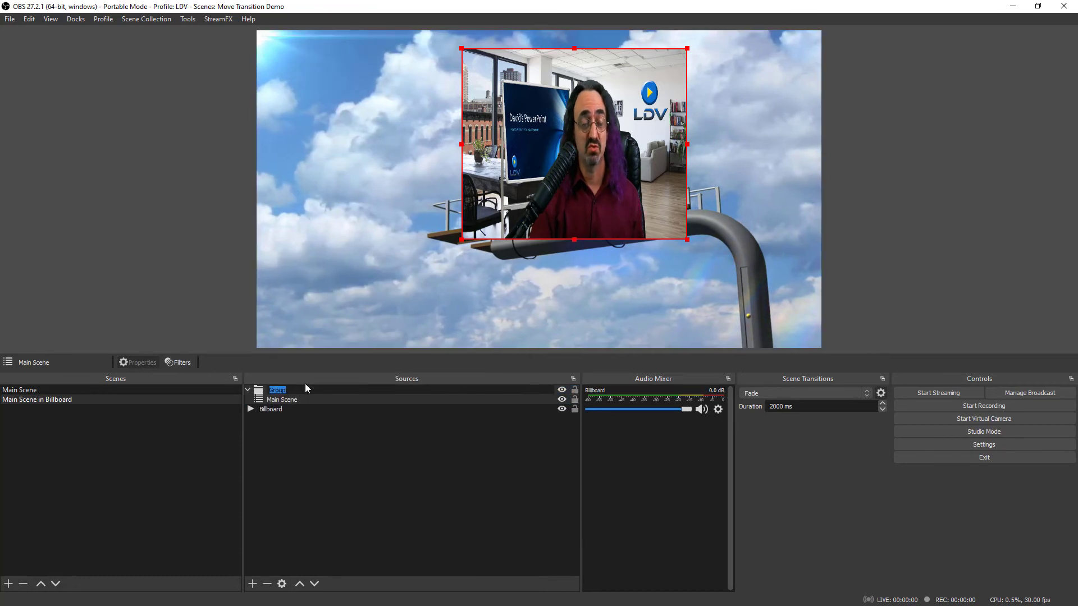
{"action": "type", "text": "Main"}
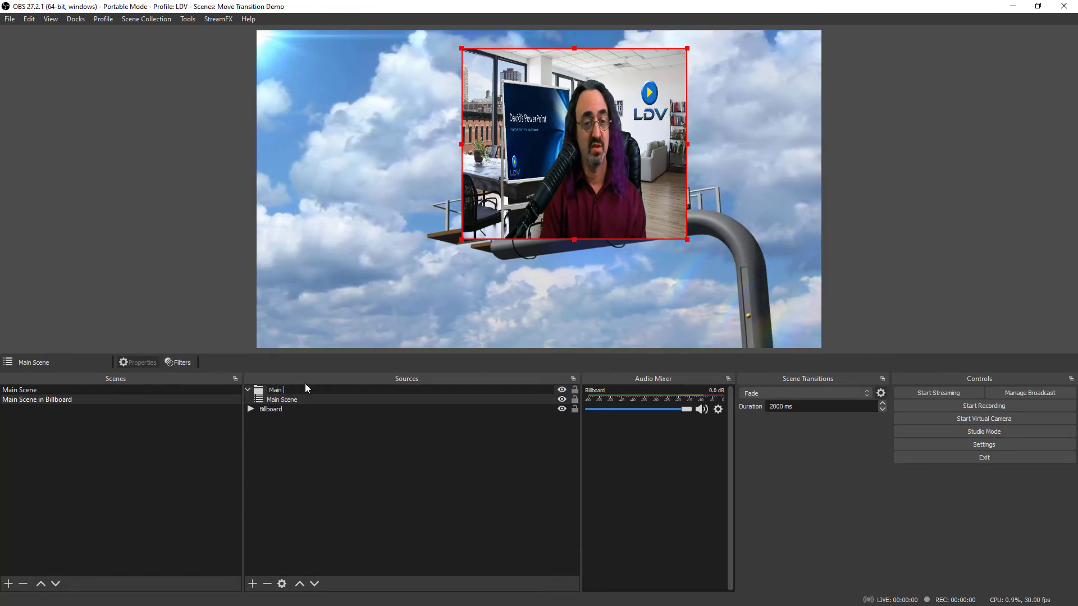
{"action": "type", "text": " Scene Skew"}
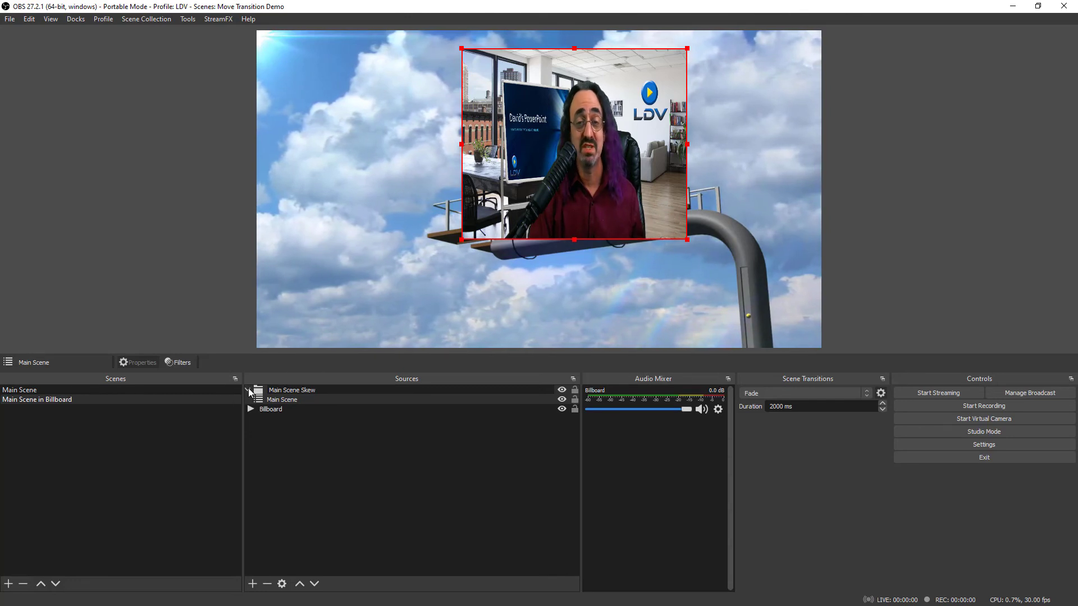
{"action": "key", "text": "Return"}
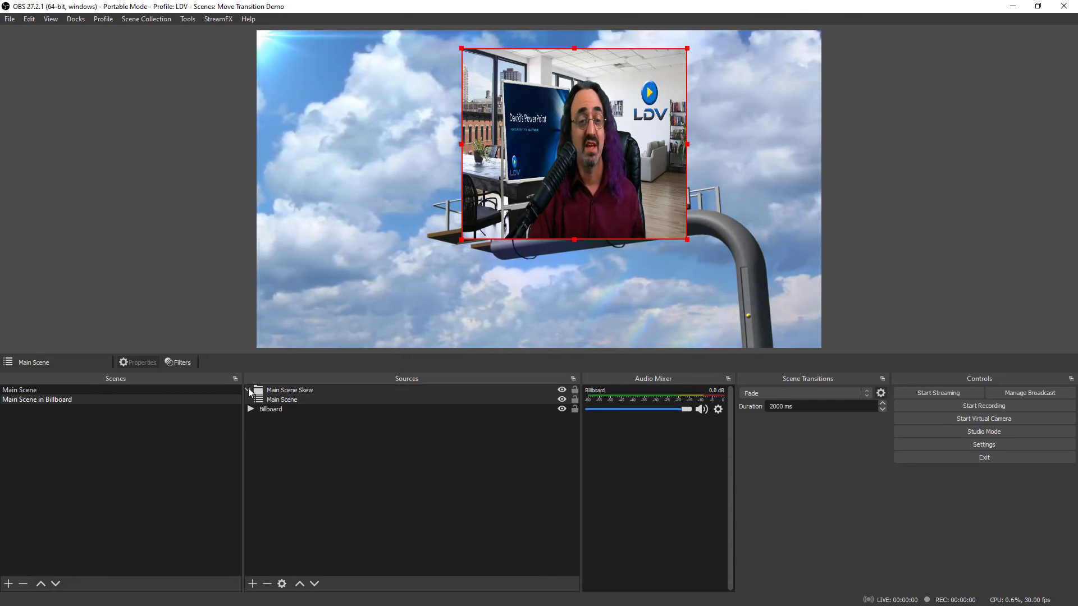
{"action": "left_click", "coordinate": [248, 390]}
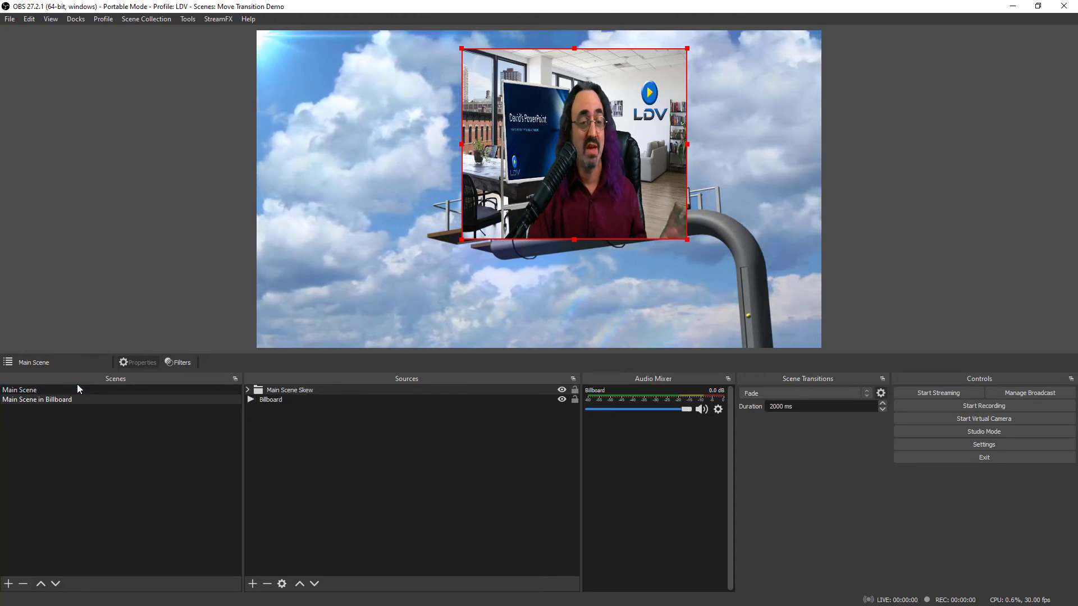
{"action": "left_click", "coordinate": [306, 391]}
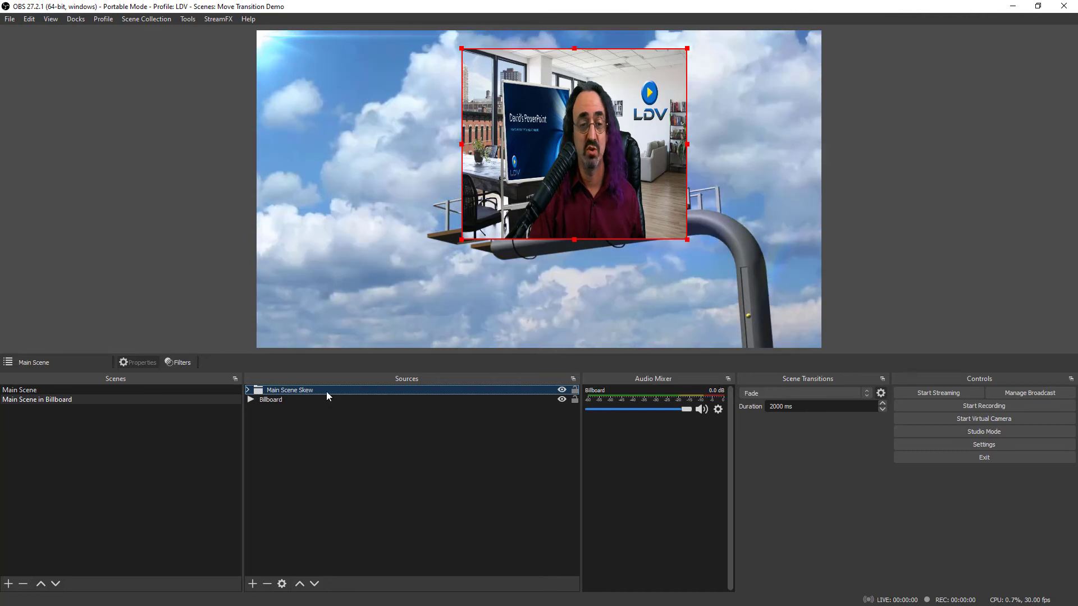
Add a 3D Transform filter to the Main Scene Skew group
{"action": "right_click", "coordinate": [326, 392]}
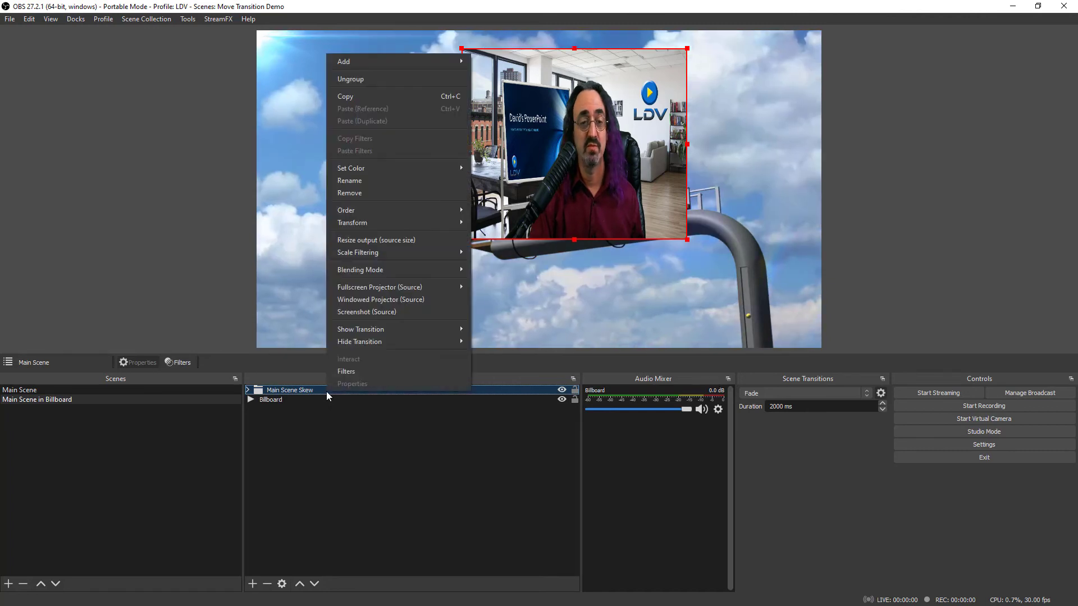
{"action": "left_click", "coordinate": [356, 371]}
{"action": "left_click_drag", "start_coordinate": [501, 103], "coordinate": [329, 93]}
{"action": "left_click", "coordinate": [141, 487]}
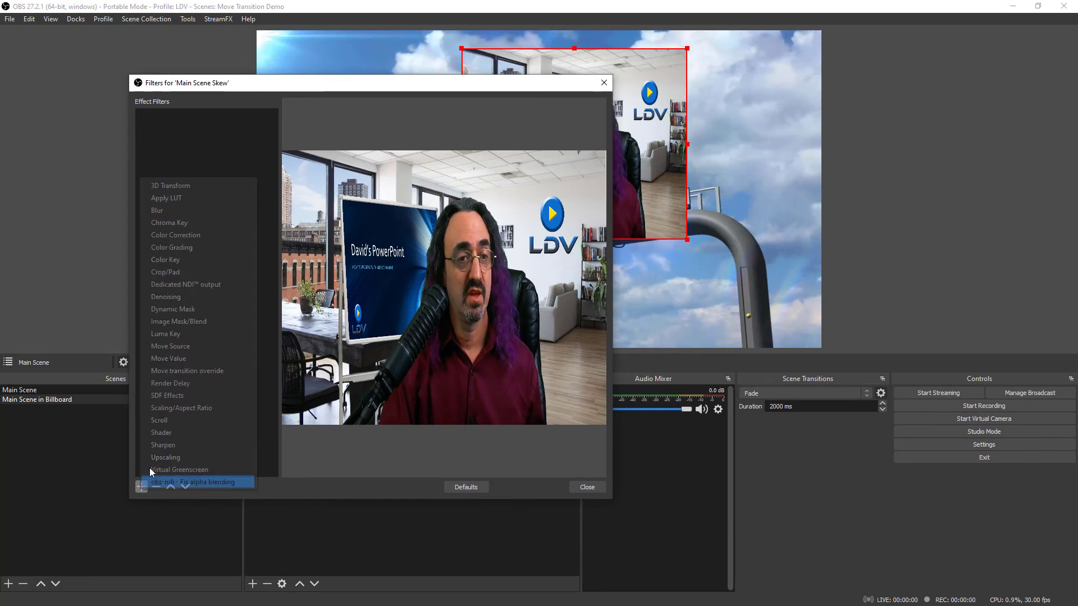
{"action": "left_click", "coordinate": [180, 186]}
{"action": "left_click", "coordinate": [355, 314]}
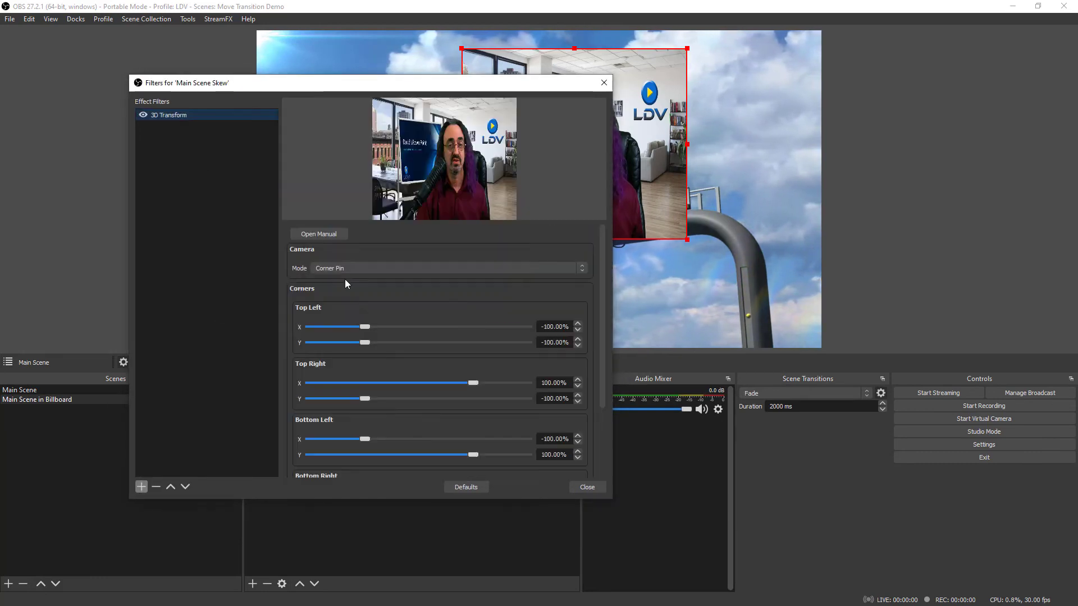
{"action": "left_click_drag", "start_coordinate": [421, 88], "coordinate": [228, 38]}
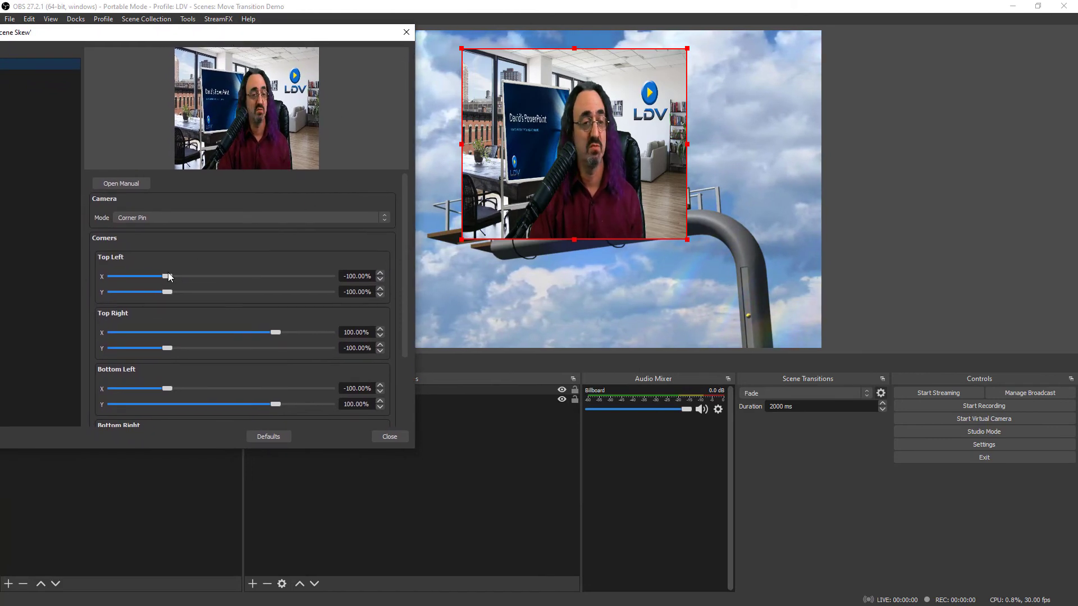
Adjust the top-left, top-right, bottom-left and bottom-right corner pins to match the billboard's perspective
{"action": "left_click_drag", "start_coordinate": [170, 276], "coordinate": [198, 279]}
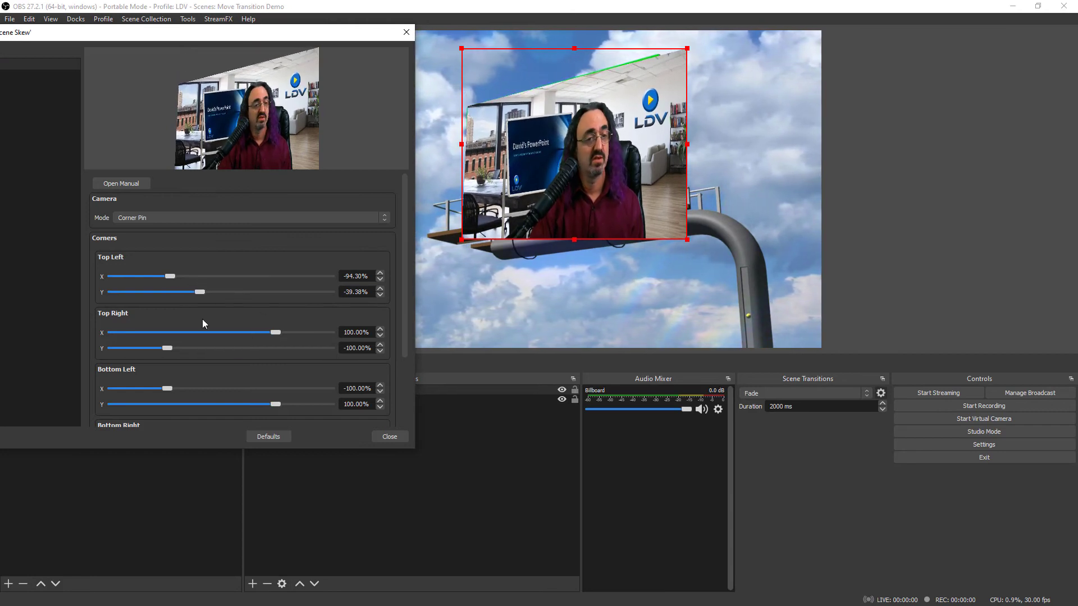
{"action": "left_click_drag", "start_coordinate": [276, 332], "coordinate": [262, 328]}
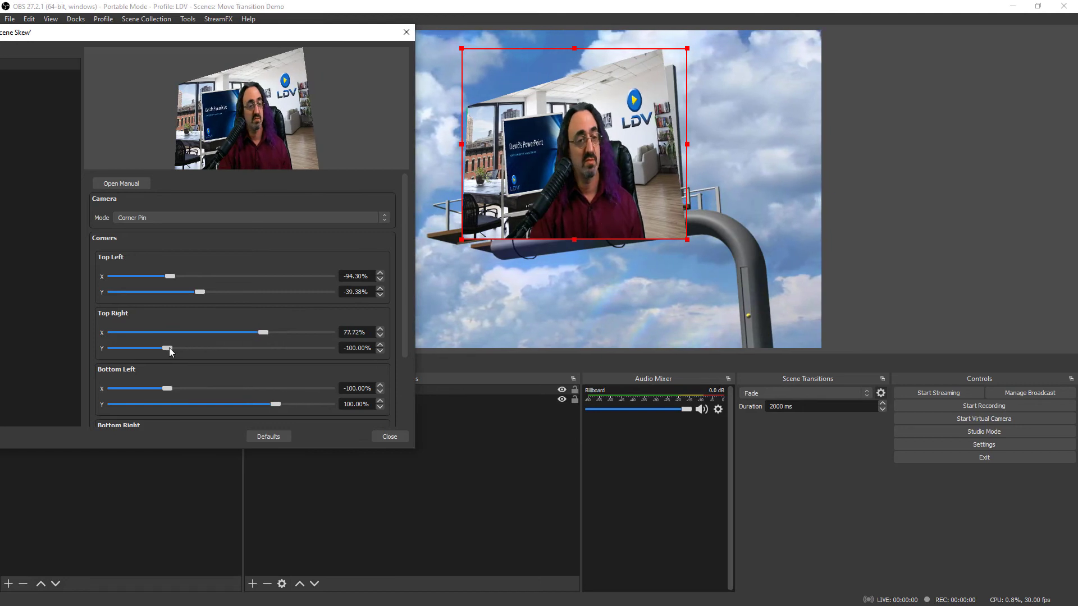
{"action": "left_click_drag", "start_coordinate": [170, 348], "coordinate": [170, 345]}
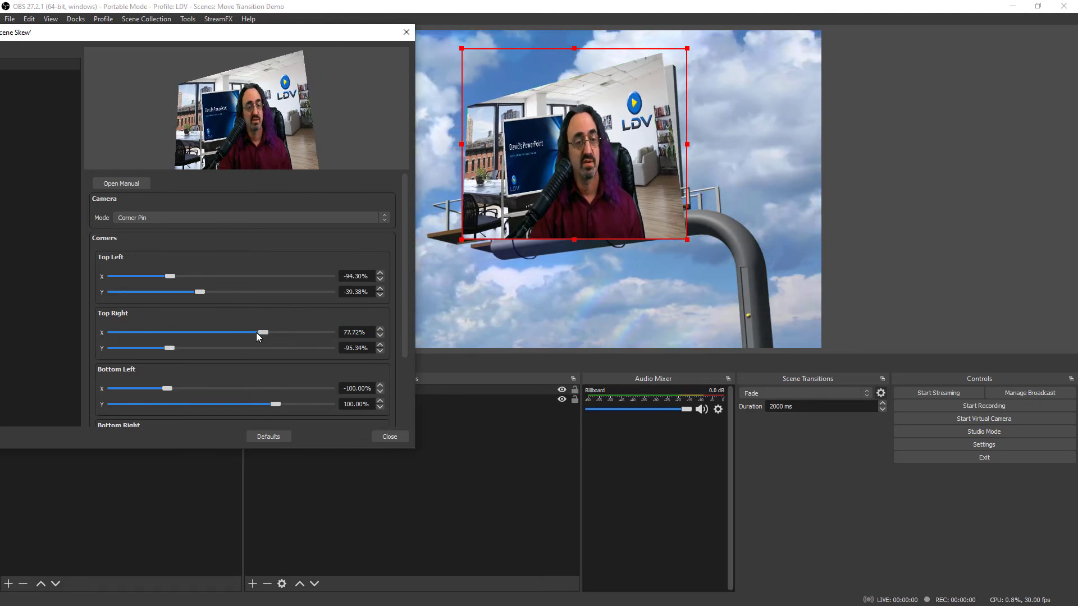
{"action": "left_click_drag", "start_coordinate": [259, 332], "coordinate": [261, 332]}
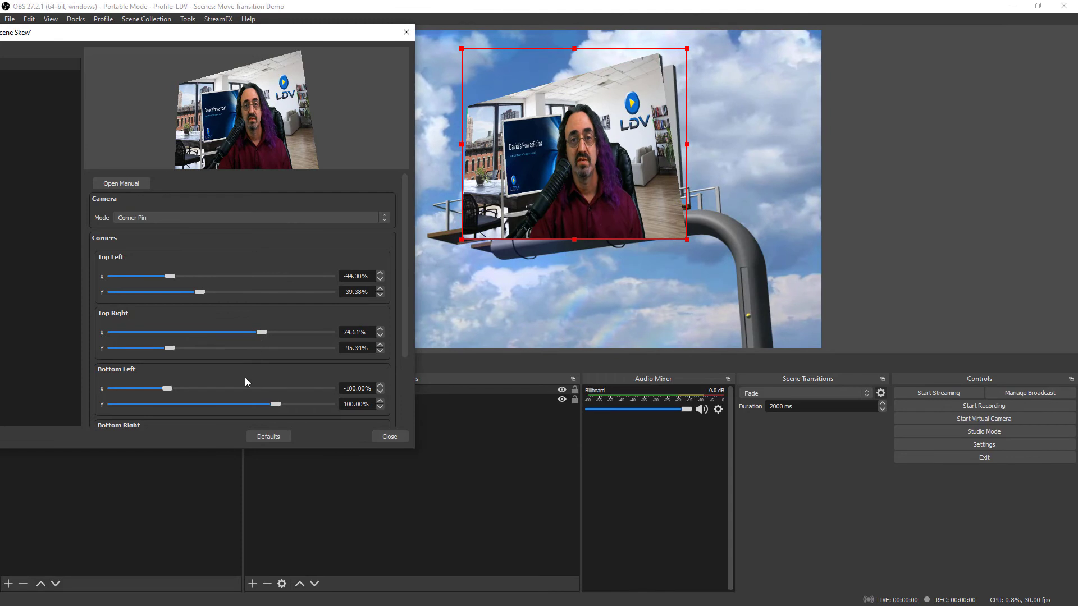
{"action": "mouse_move", "coordinate": [171, 389]}
{"action": "left_mouse_down"}
{"action": "mouse_move", "coordinate": [186, 381]}
{"action": "mouse_move", "coordinate": [173, 382]}
{"action": "left_mouse_up"}
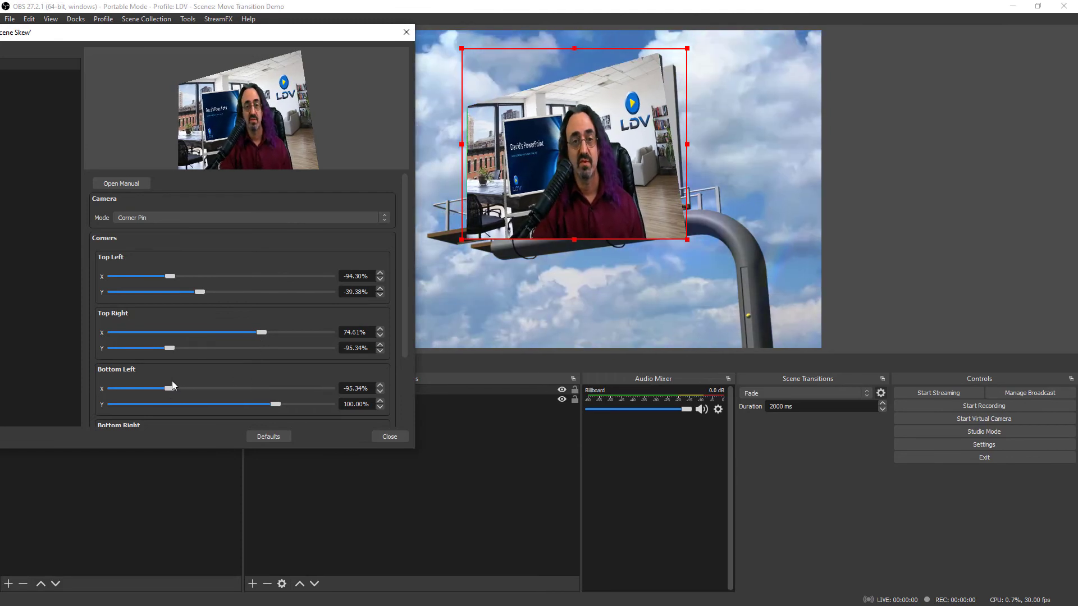
{"action": "left_click_drag", "start_coordinate": [270, 404], "coordinate": [263, 401]}
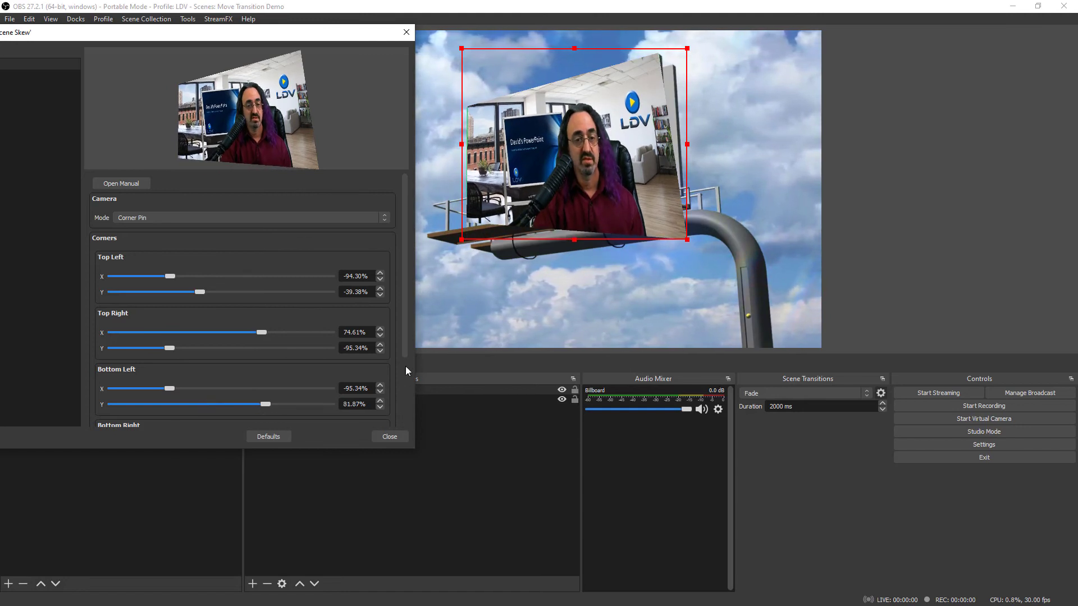
{"action": "scroll", "coordinate": [405, 355], "scroll_direction": "down", "scroll_amount": 2}
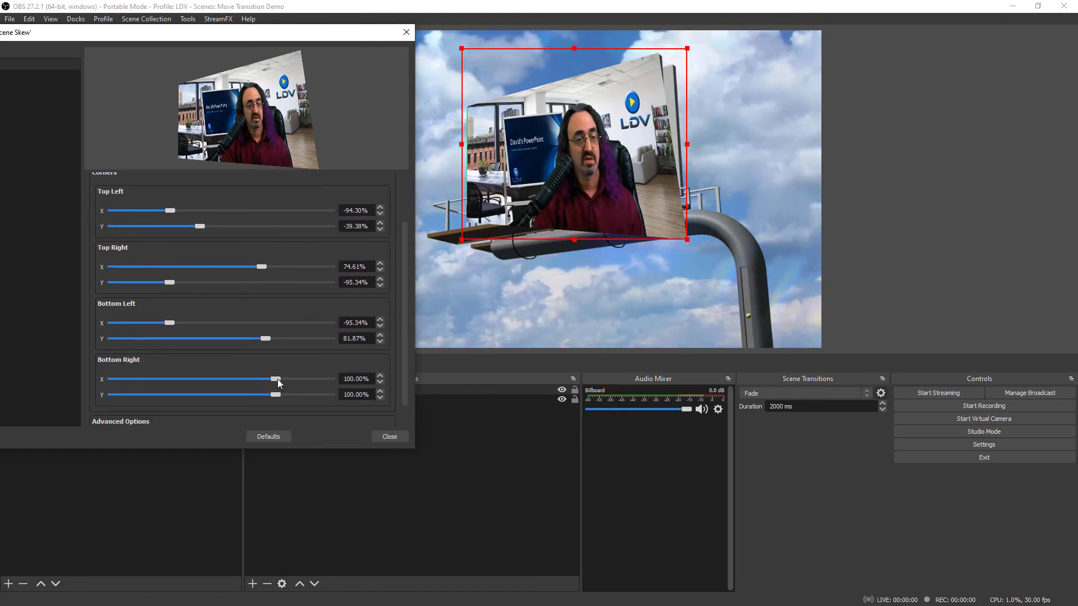
{"action": "mouse_move", "coordinate": [278, 383]}
{"action": "left_mouse_down"}
{"action": "mouse_move", "coordinate": [243, 392]}
{"action": "mouse_move", "coordinate": [245, 379]}
{"action": "mouse_move", "coordinate": [265, 378]}
{"action": "left_mouse_up"}
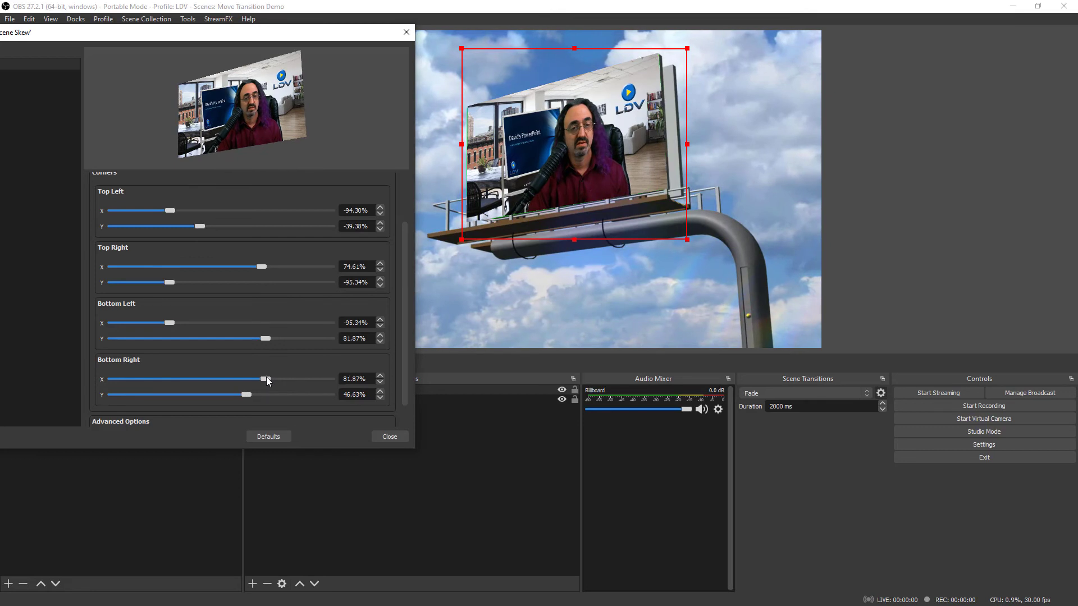
Move Main Scene Skew one layer below Billboard in the Sources list
{"action": "left_click", "coordinate": [390, 436]}
{"action": "left_click", "coordinate": [571, 399]}
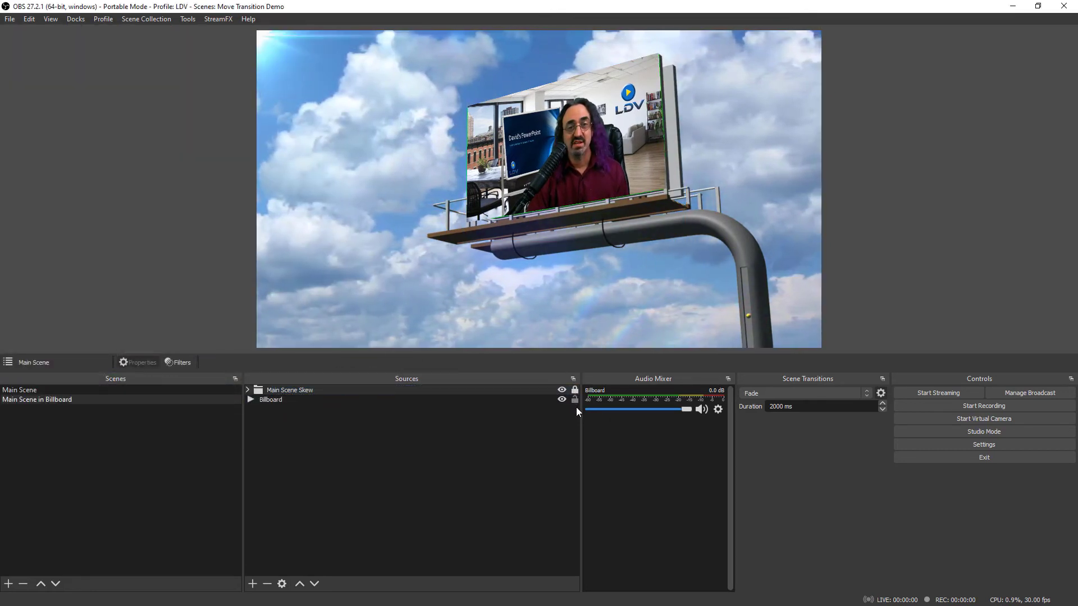
{"action": "left_click", "coordinate": [483, 415]}
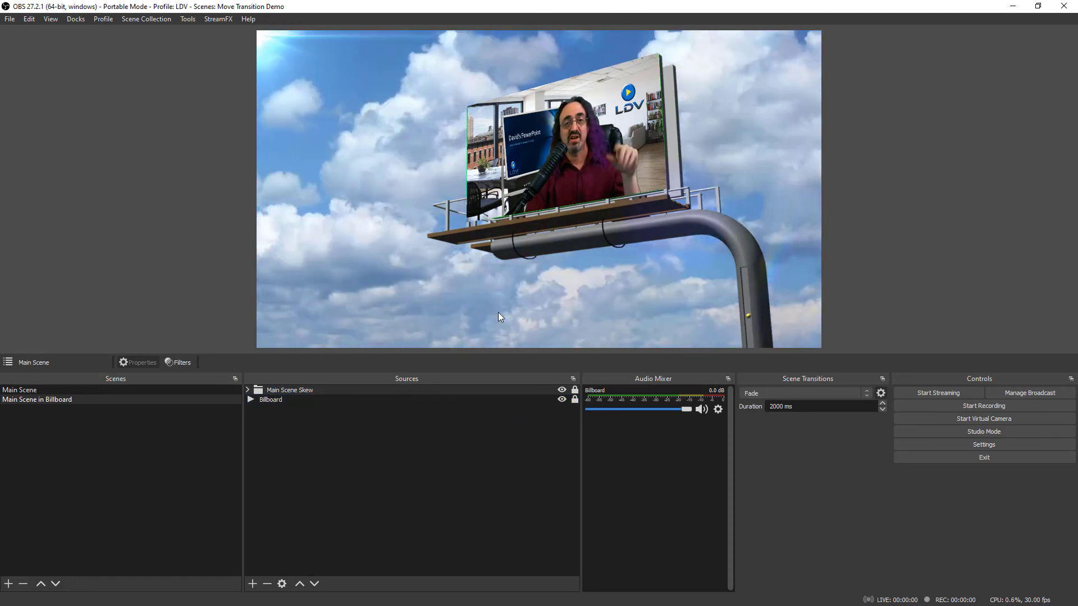
{"action": "left_click", "coordinate": [368, 390]}
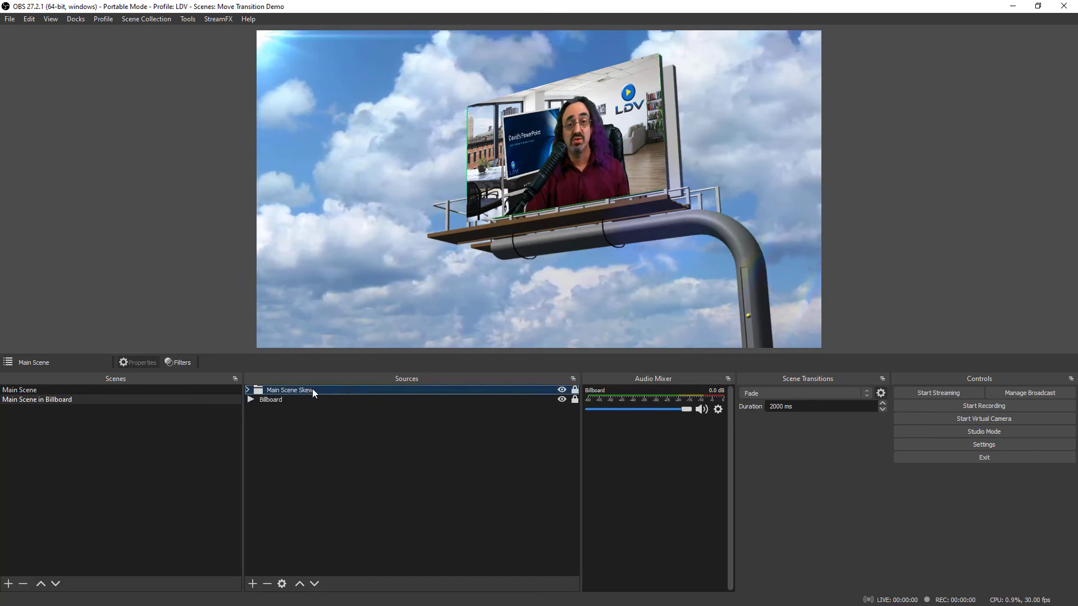
{"action": "left_click", "coordinate": [314, 584]}
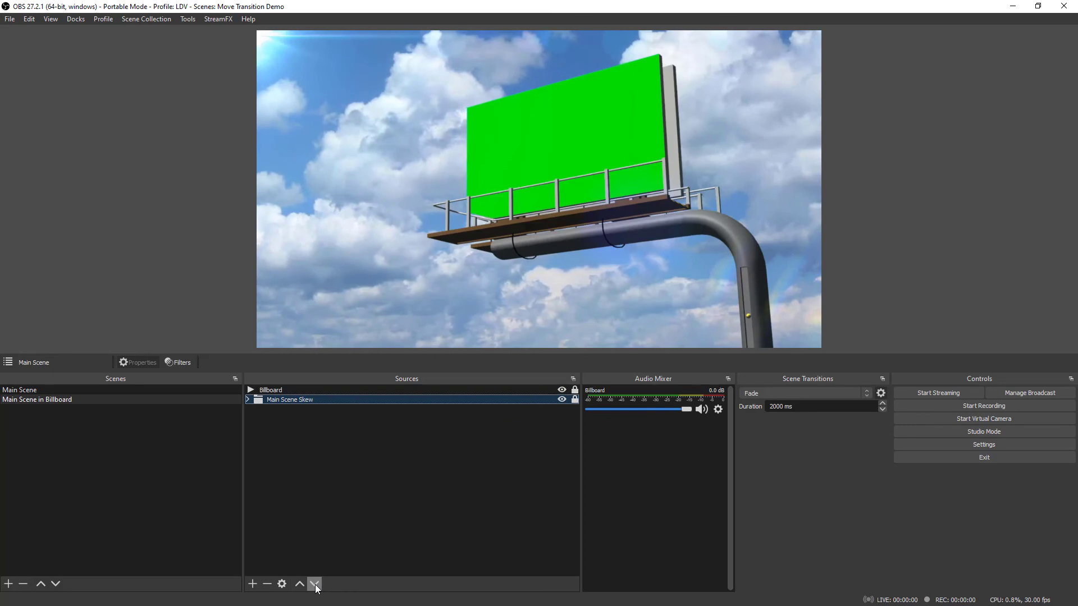
{"action": "left_click", "coordinate": [318, 388]}
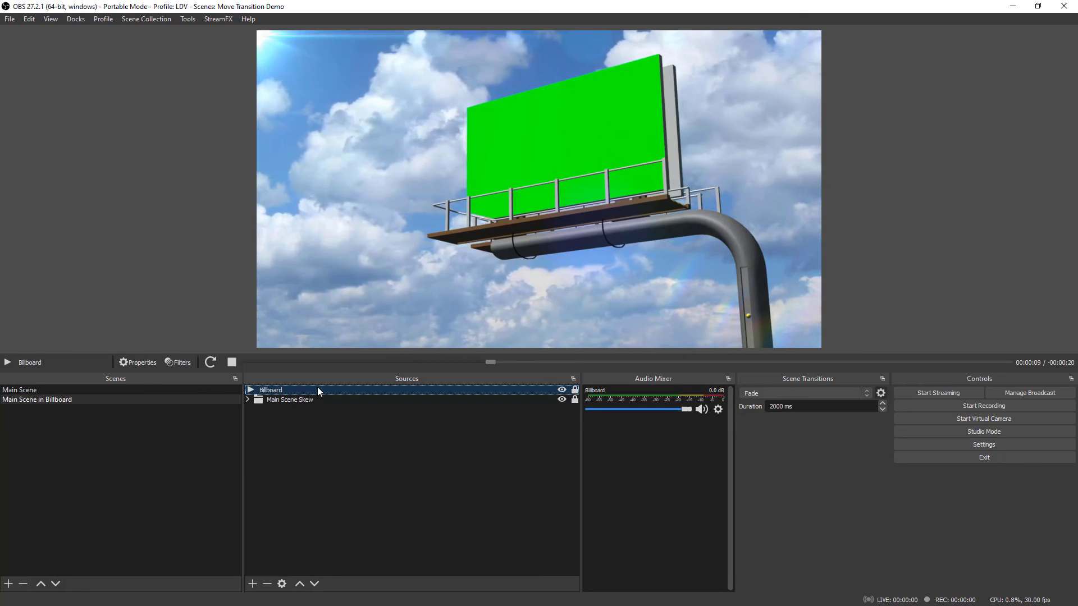
Add a Chroma Key filter with the default Green key colour to Billboard
{"action": "right_click", "coordinate": [318, 386]}
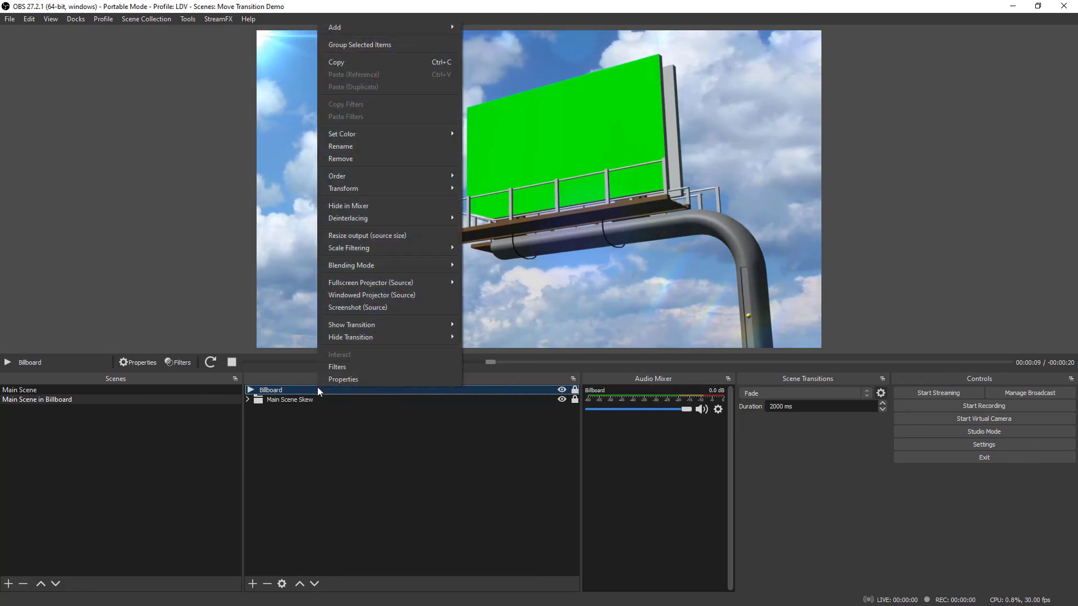
{"action": "left_click", "coordinate": [349, 368]}
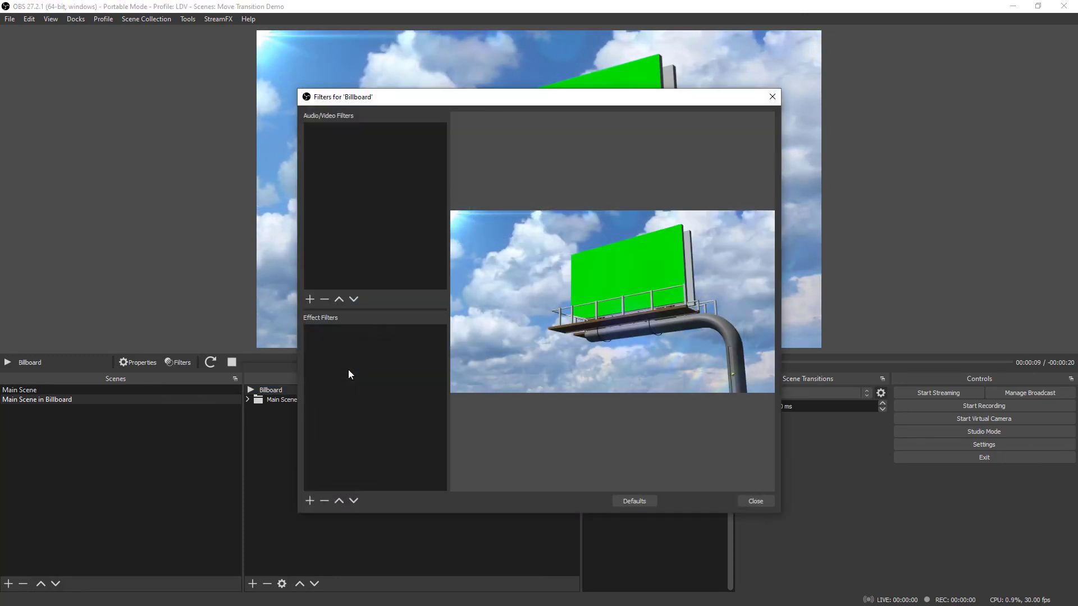
{"action": "left_click", "coordinate": [310, 502]}
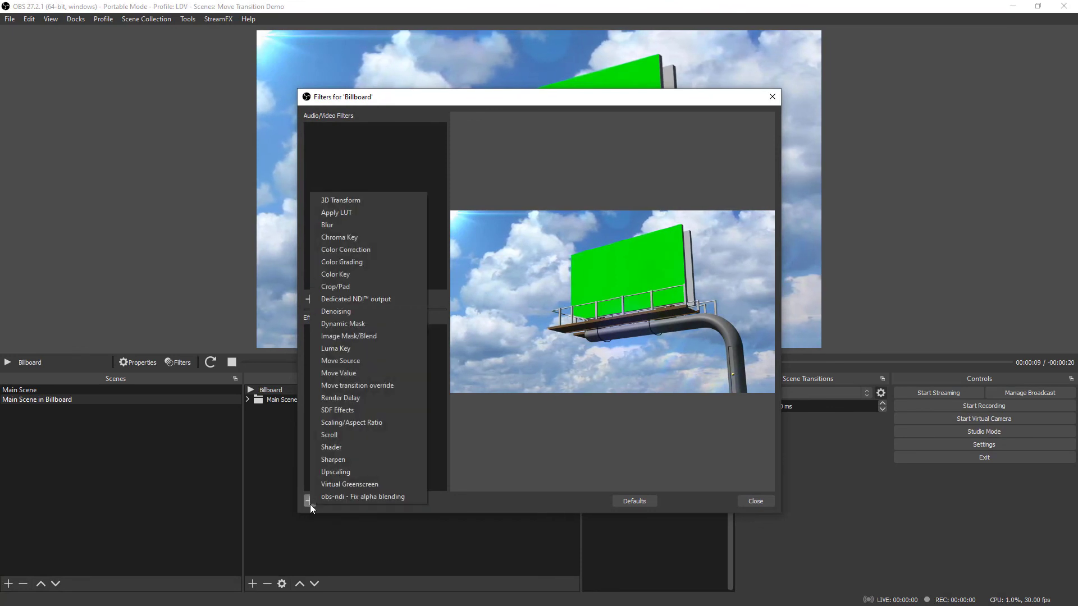
{"action": "left_click", "coordinate": [353, 237]}
{"action": "left_click", "coordinate": [515, 326]}
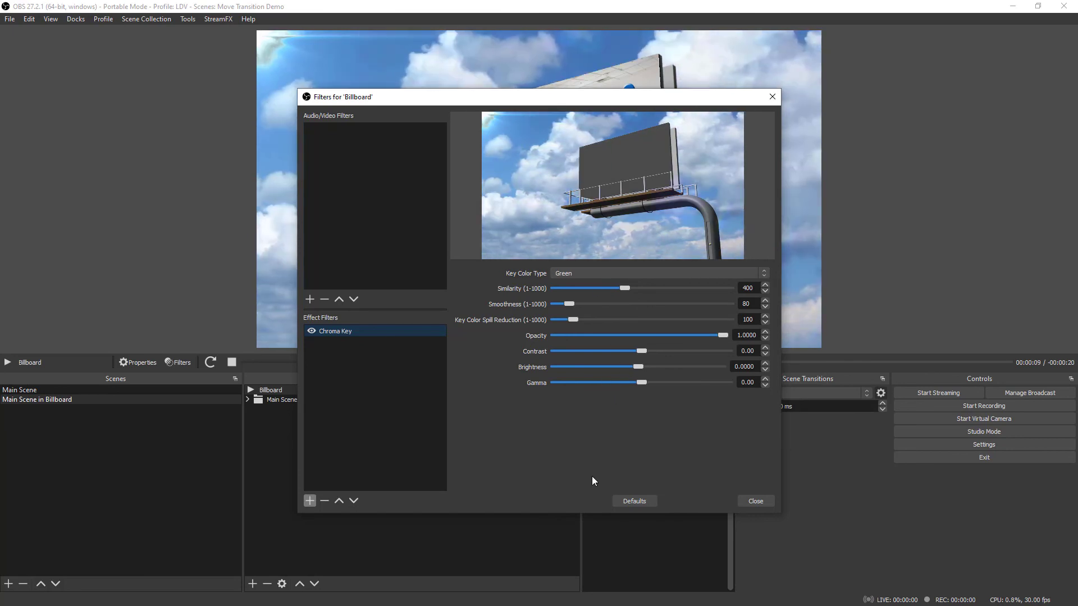
{"action": "left_click", "coordinate": [755, 500]}
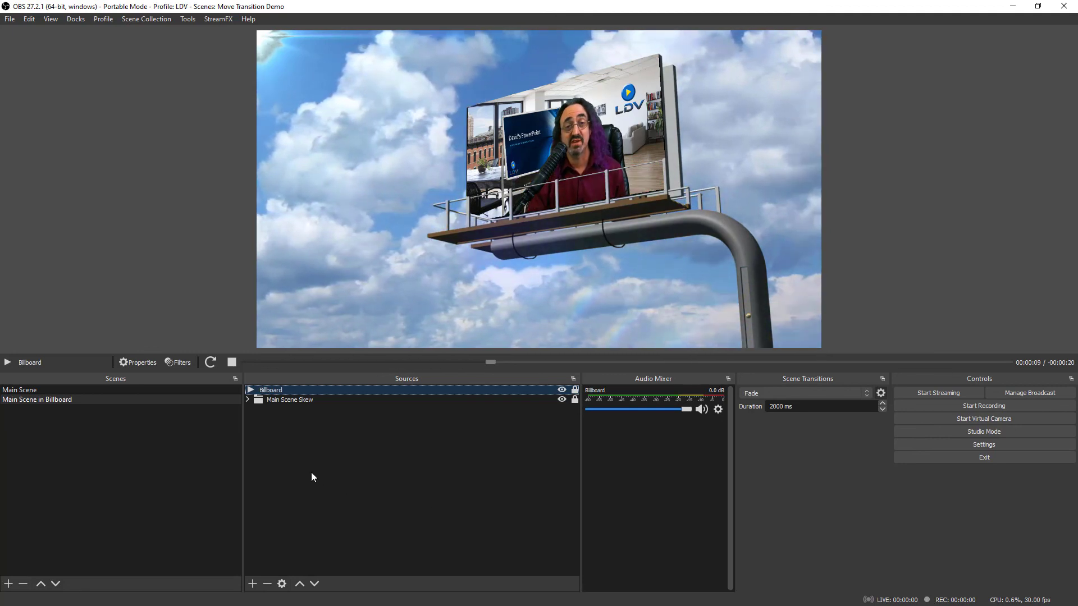
Switch to Main Scene to check its office webcam view remains unskewed
{"action": "left_click", "coordinate": [153, 389]}
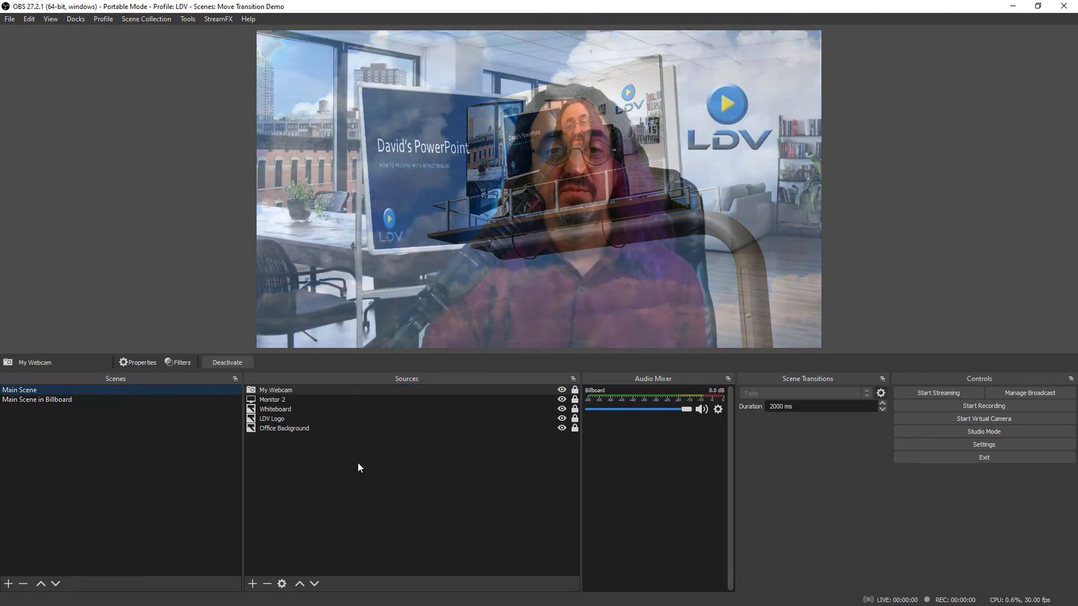